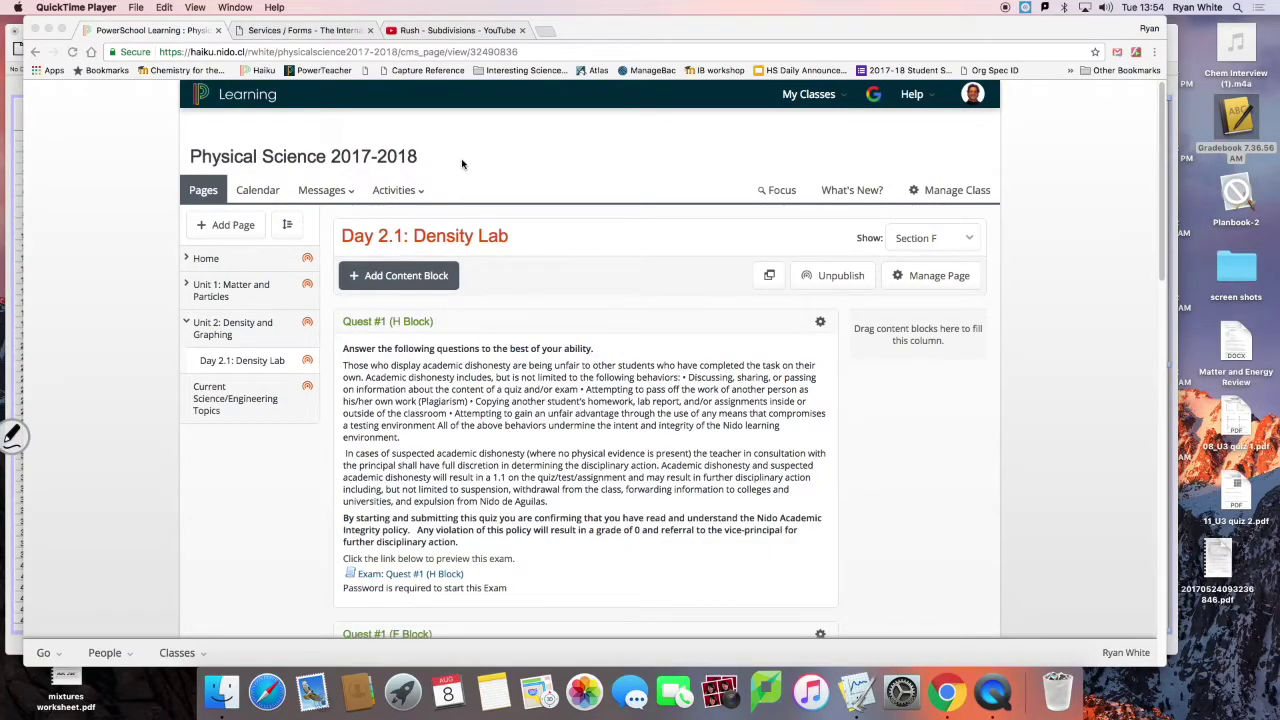
Step: Scroll the Density Lab page down to the Logger Pro Download block, then switch to Logger Pro
{"action": "left_click", "coordinate": [1160, 156]}
{"action": "mouse_move", "coordinate": [1160, 156]}
{"action": "left_mouse_down"}
{"action": "mouse_move", "coordinate": [1161, 186]}
{"action": "mouse_move", "coordinate": [1161, 145]}
{"action": "left_mouse_up"}
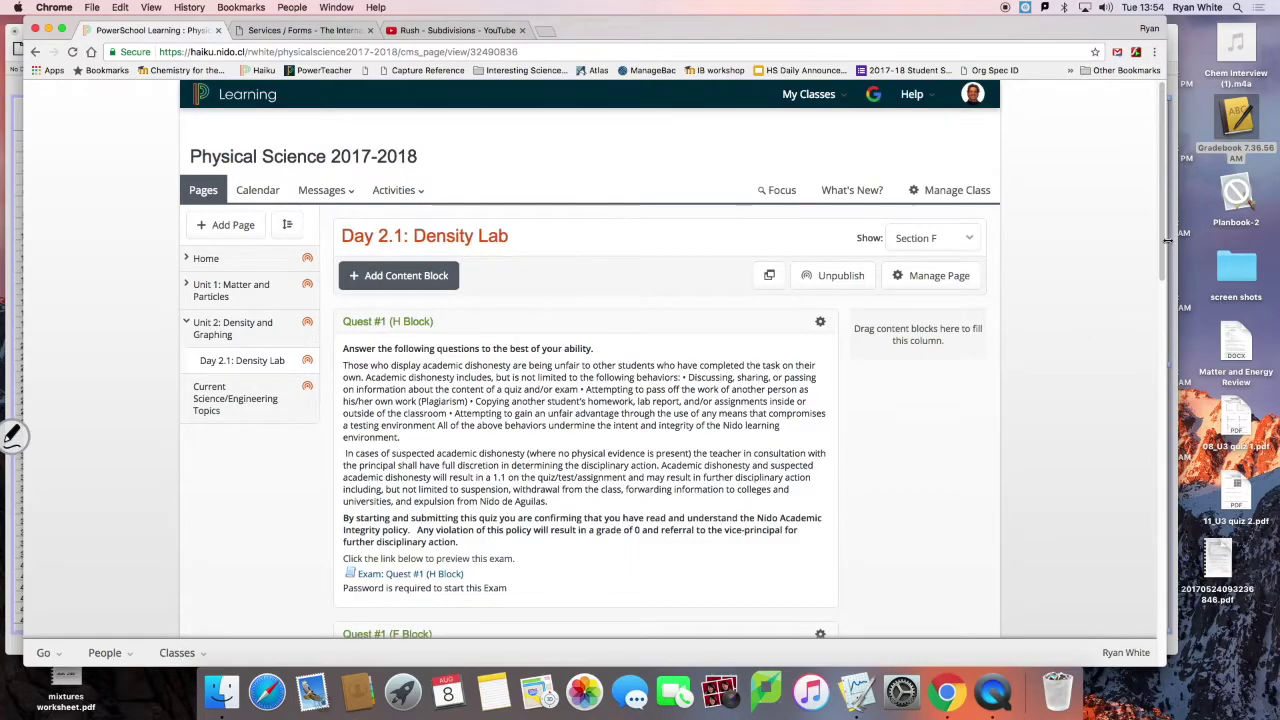
{"action": "scroll", "coordinate": [1164, 284], "scroll_direction": "down", "scroll_amount": 2}
{"action": "left_click_drag", "start_coordinate": [1164, 284], "coordinate": [1183, 628]}
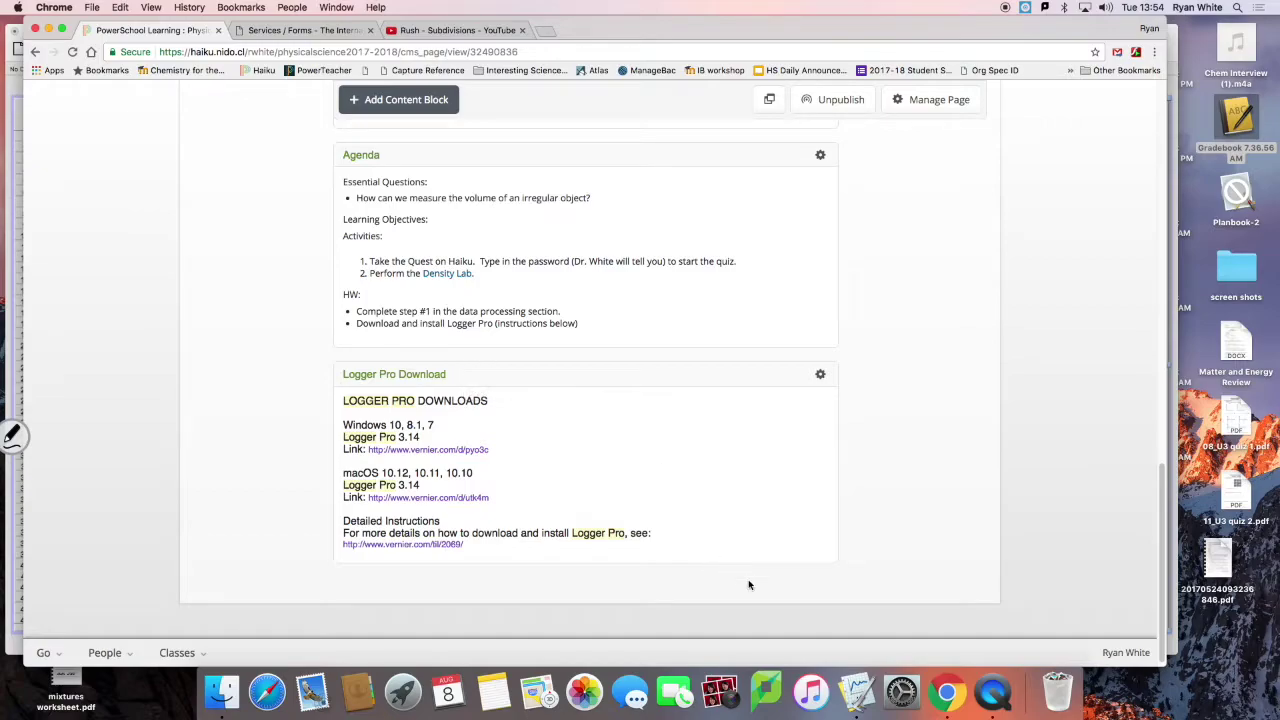
{"action": "left_click", "coordinate": [856, 694]}
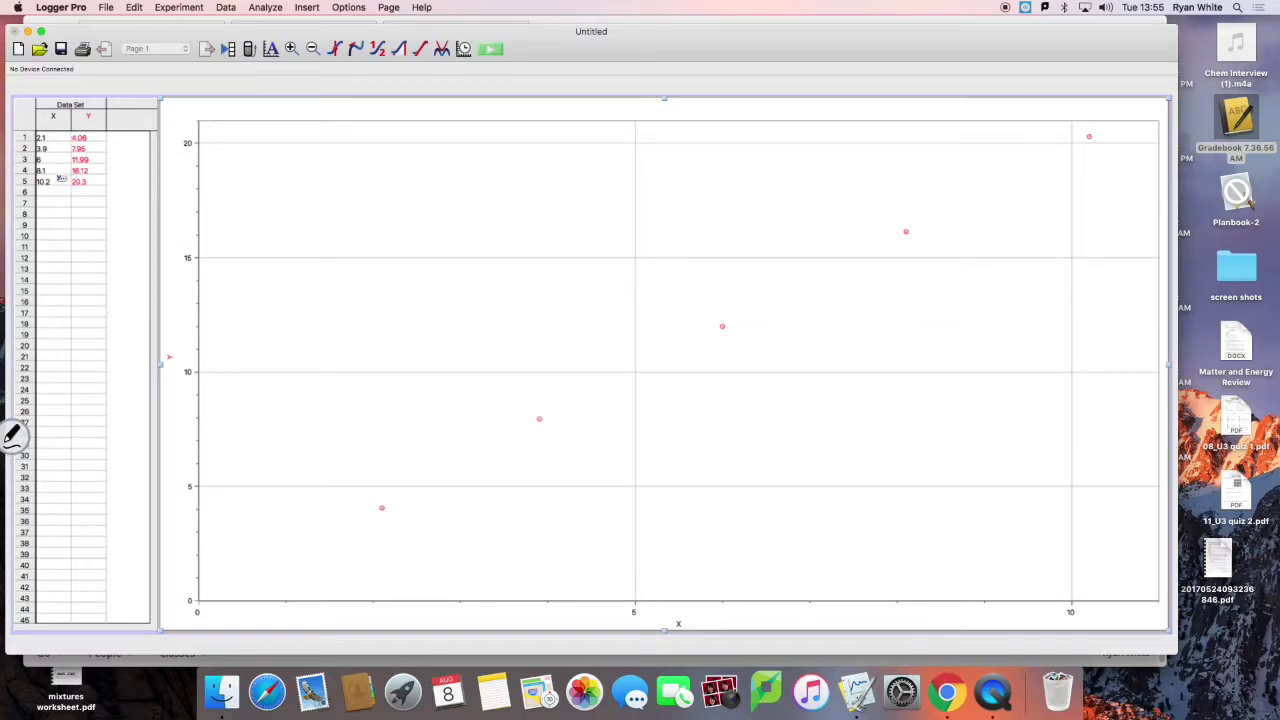
Step: Name the X column Mass with units grams
{"action": "double_click", "coordinate": [55, 120]}
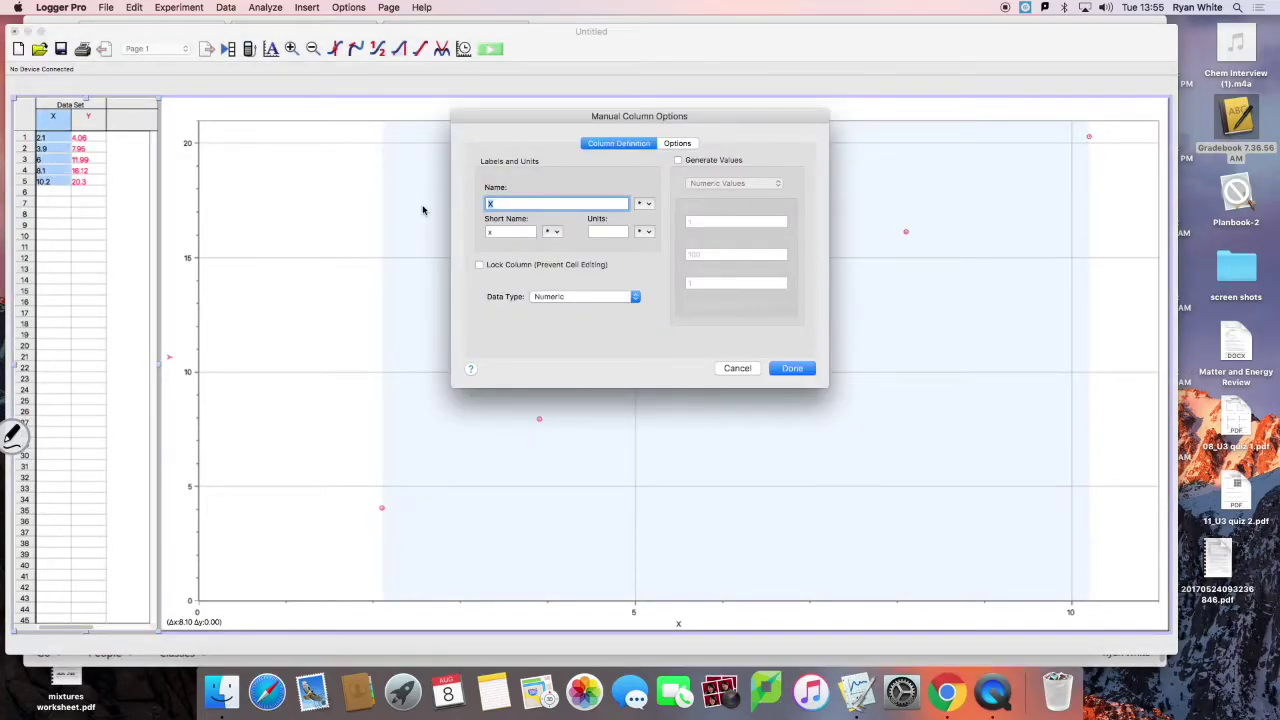
{"action": "type", "text": "Man"}
{"action": "left_click", "coordinate": [618, 231]}
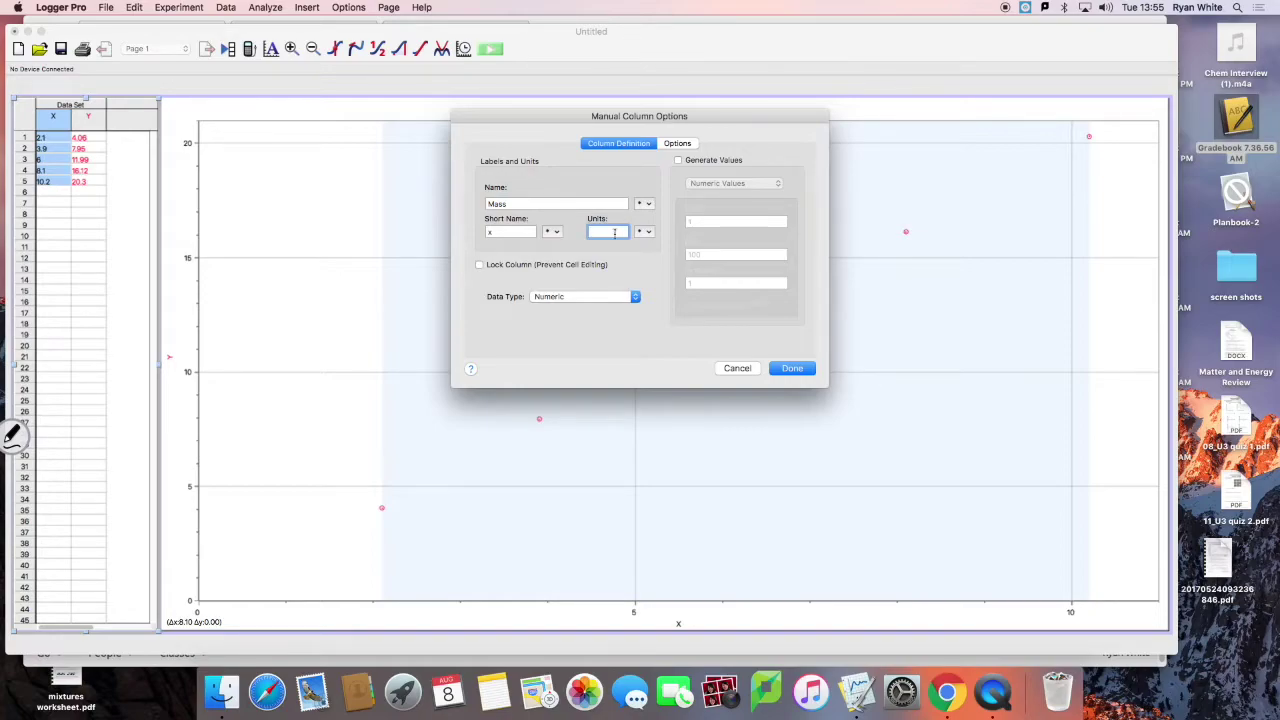
{"action": "type", "text": "grams"}
{"action": "left_click", "coordinate": [514, 230]}
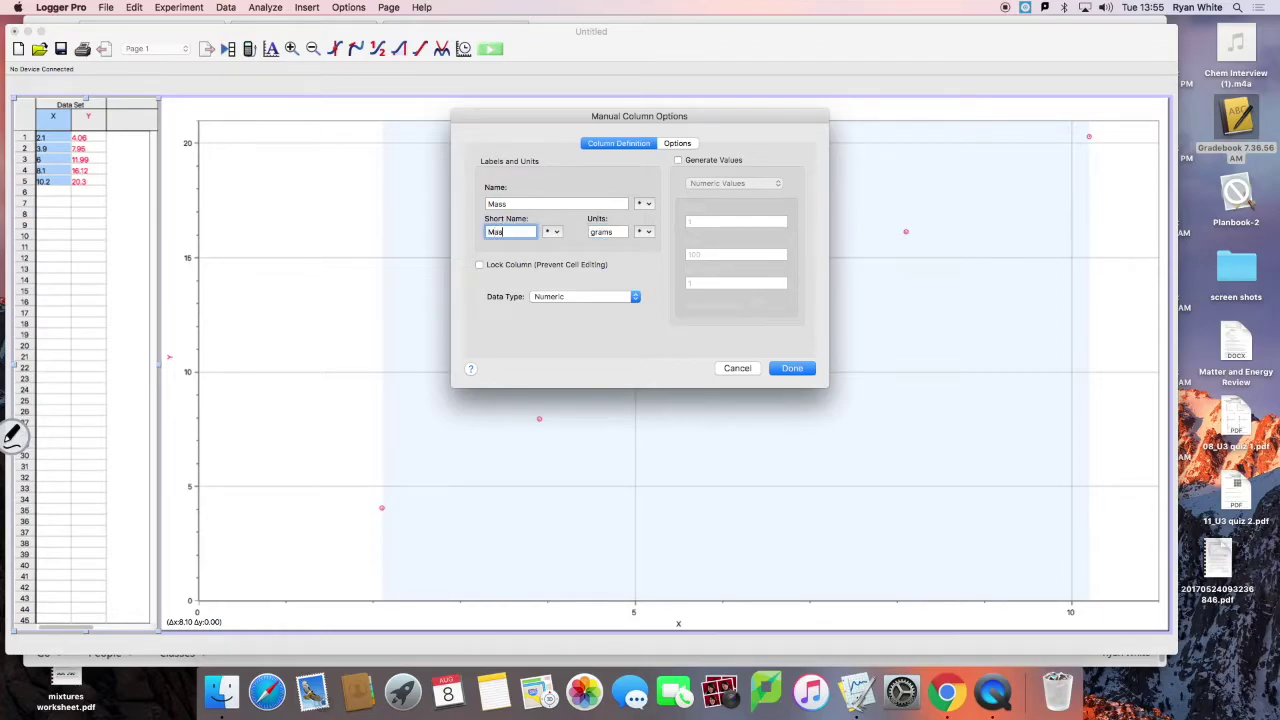
{"action": "left_click", "coordinate": [790, 368]}
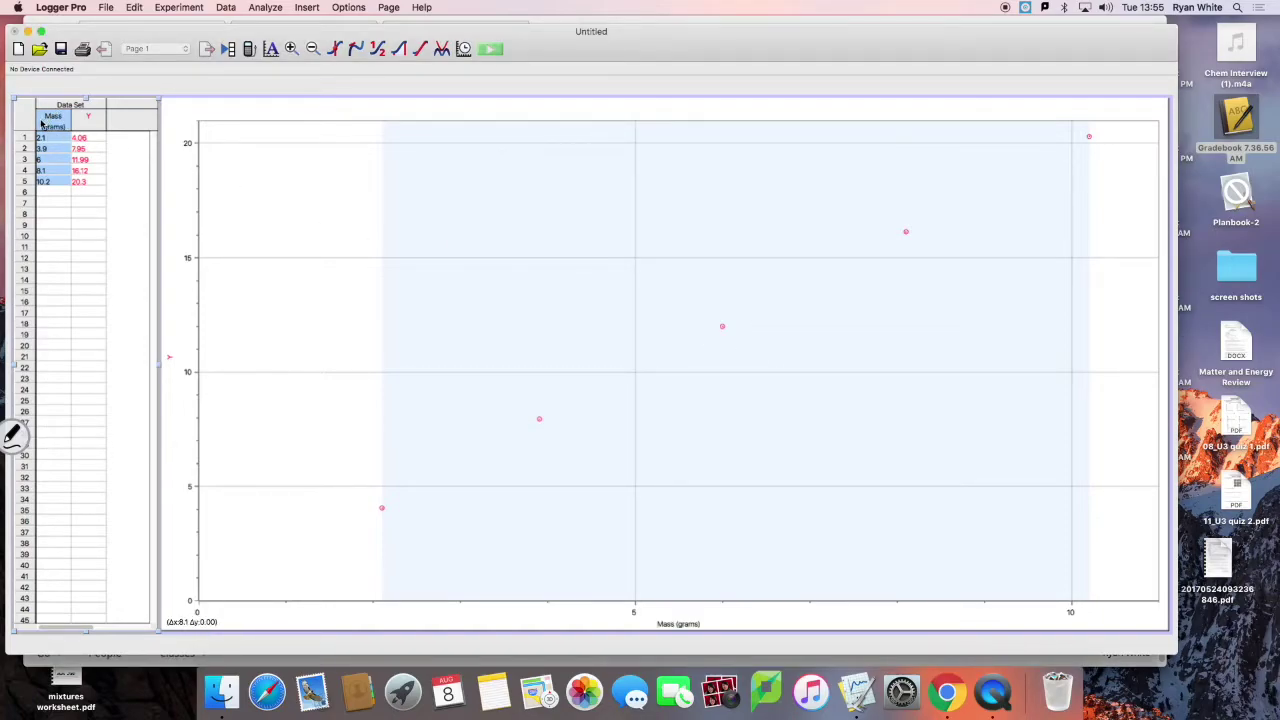
Step: Rename that column to Volume with units mL and short name Vol
{"action": "left_click", "coordinate": [88, 124]}
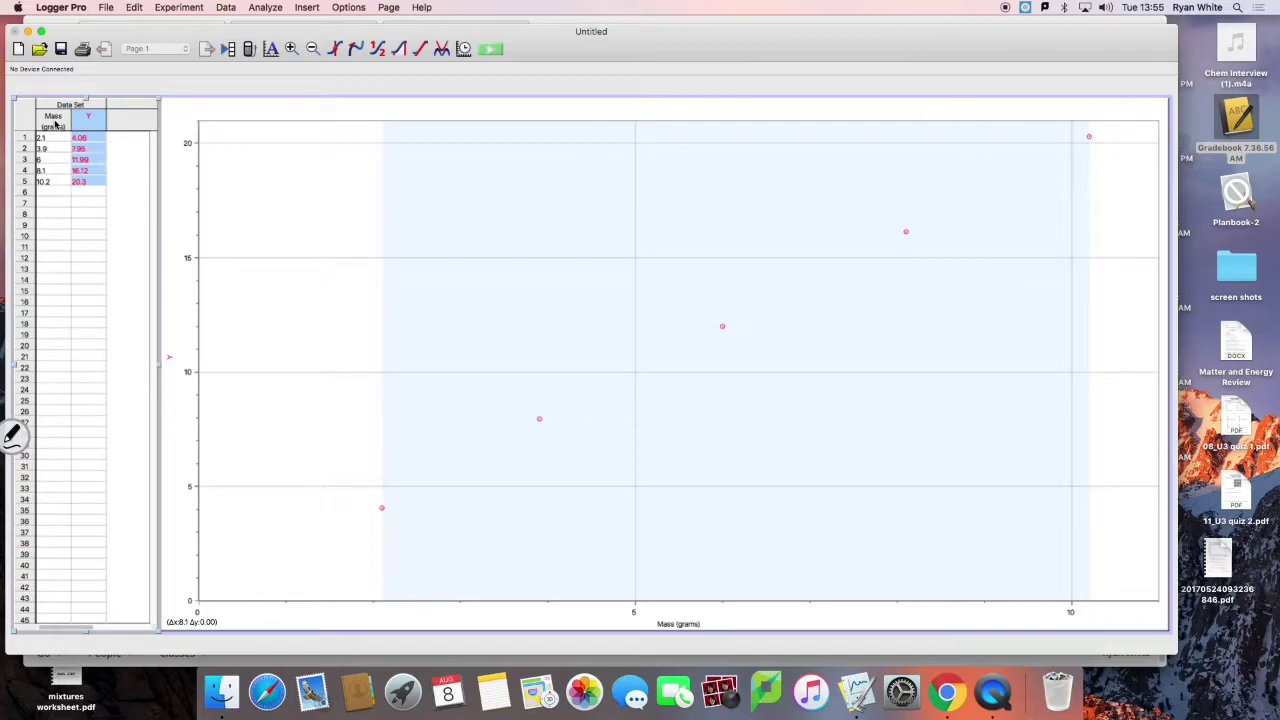
{"action": "left_click", "coordinate": [55, 121]}
{"action": "double_click", "coordinate": [55, 121]}
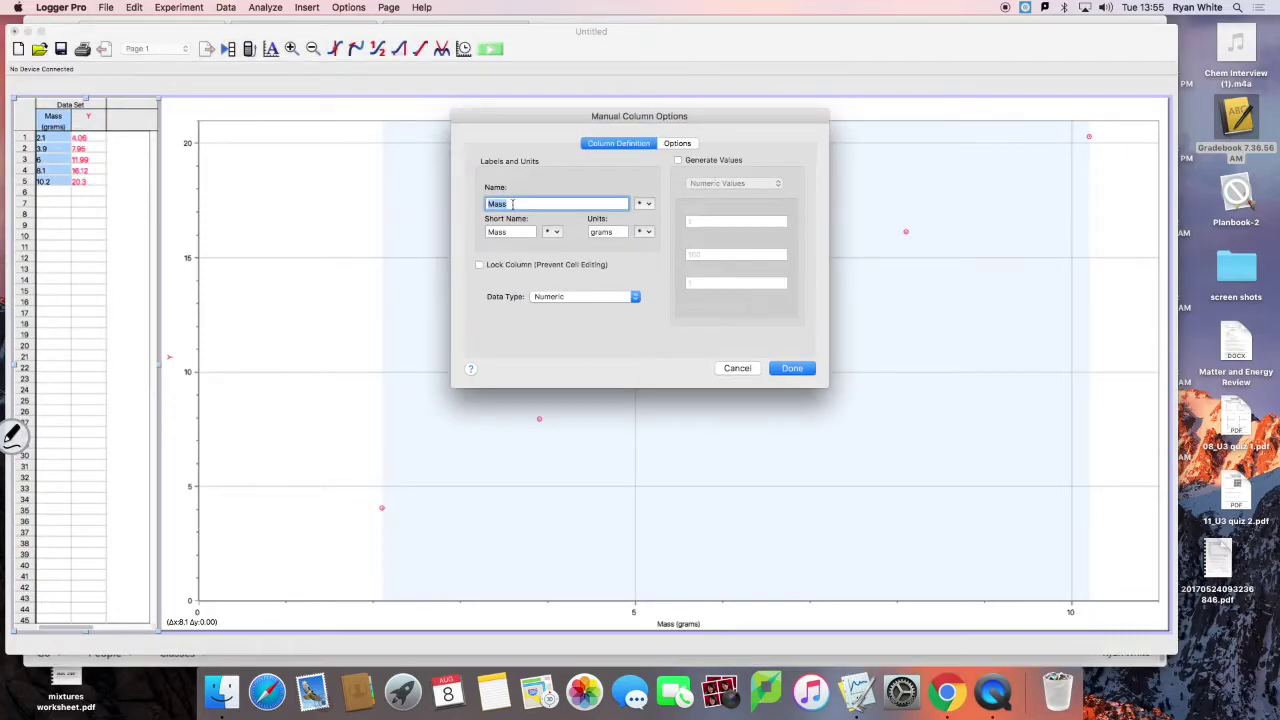
{"action": "type", "text": "Volume"}
{"action": "double_click", "coordinate": [616, 231]}
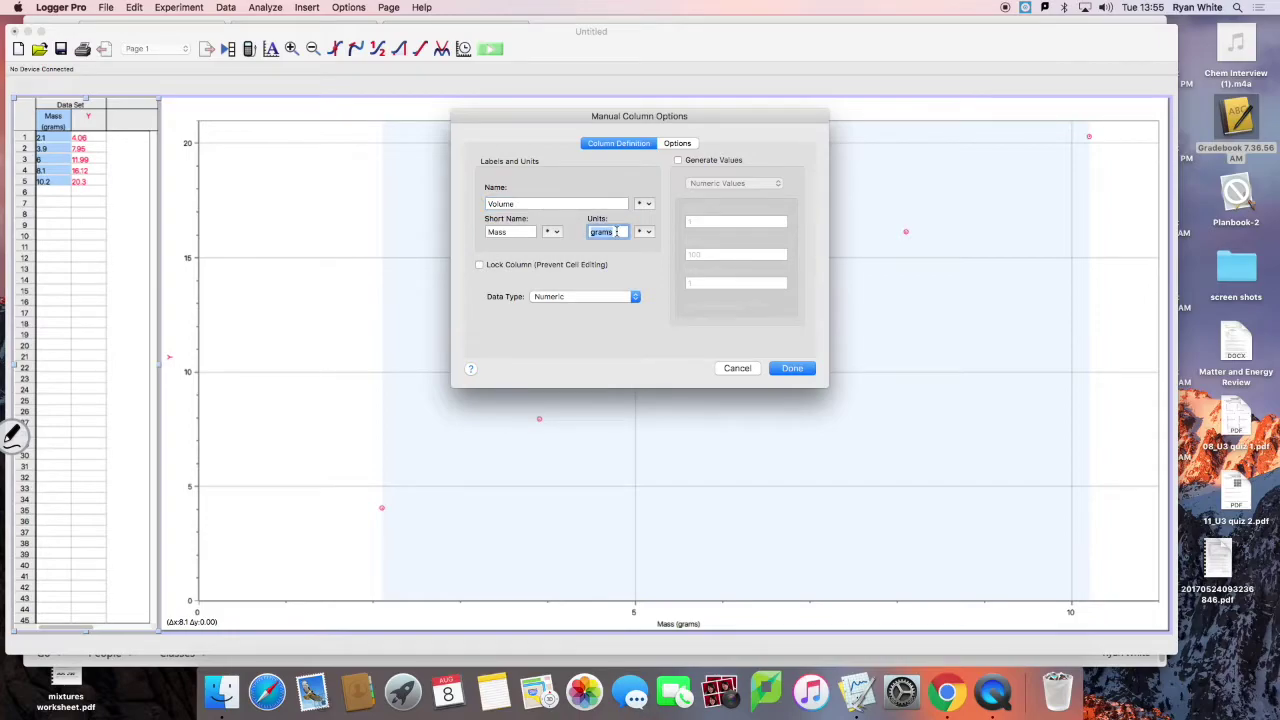
{"action": "type", "text": "mL"}
{"action": "left_click", "coordinate": [511, 232]}
{"action": "left_click_drag", "start_coordinate": [508, 232], "coordinate": [482, 231]}
{"action": "type", "text": "Vol"}
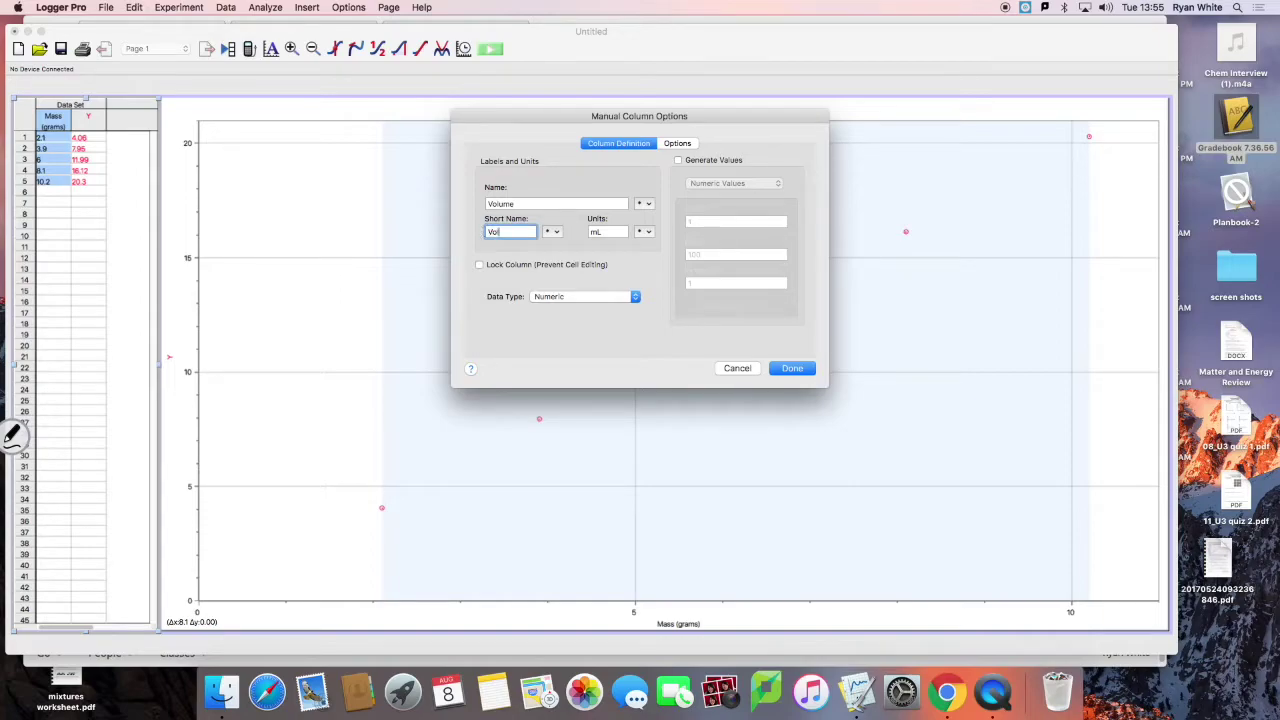
{"action": "left_click", "coordinate": [805, 370]}
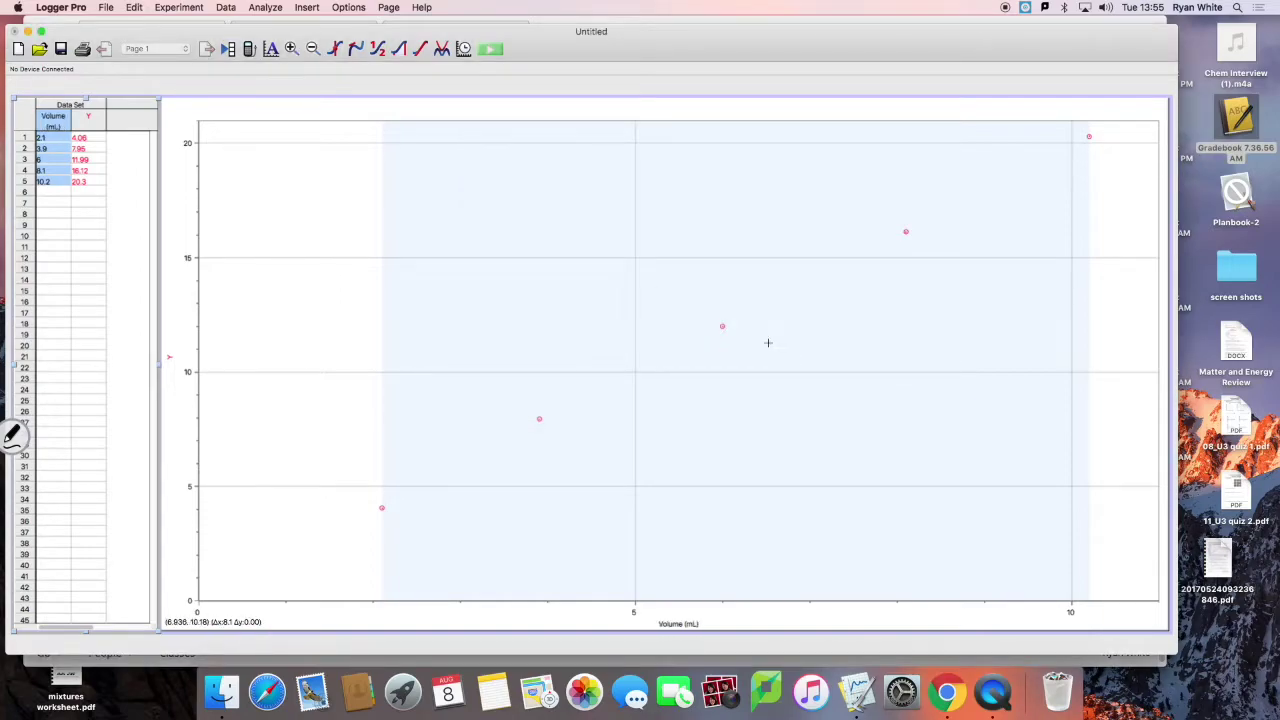
Step: Name the Y column Mass with units grams and short name mas
{"action": "double_click", "coordinate": [88, 118]}
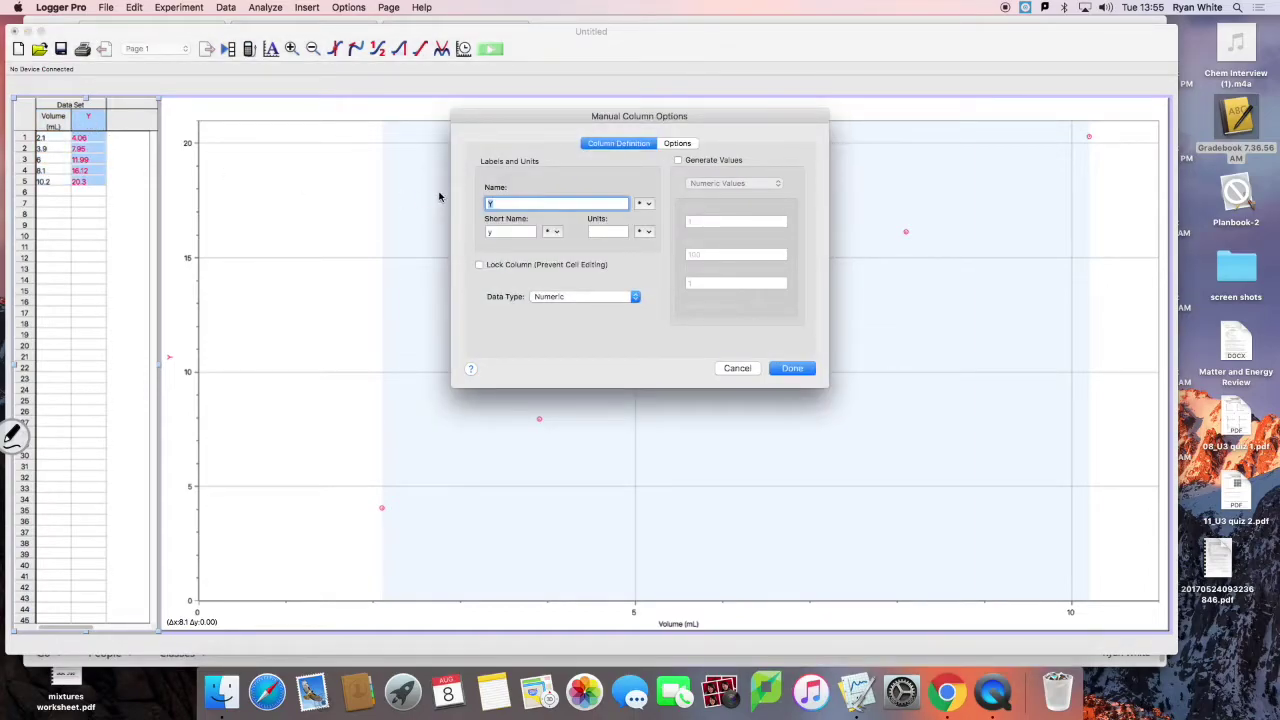
{"action": "type", "text": "Mass"}
{"action": "key", "text": "Tab"}
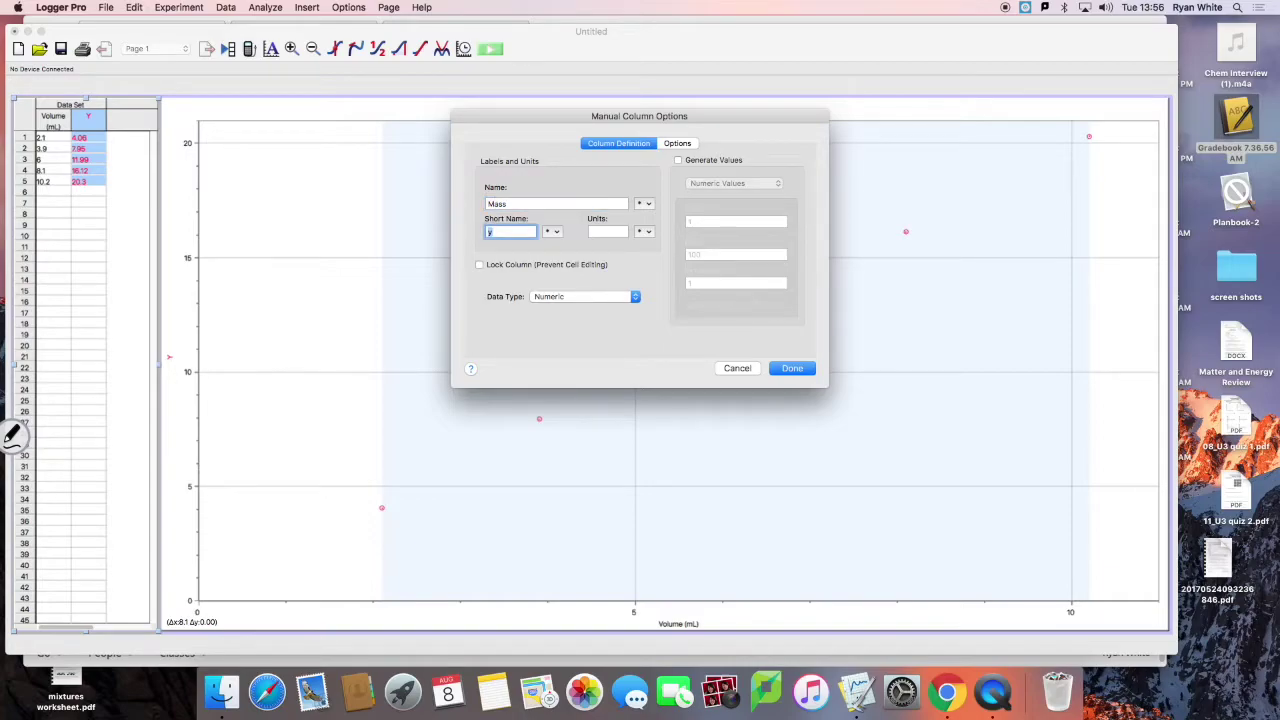
{"action": "left_click", "coordinate": [601, 231]}
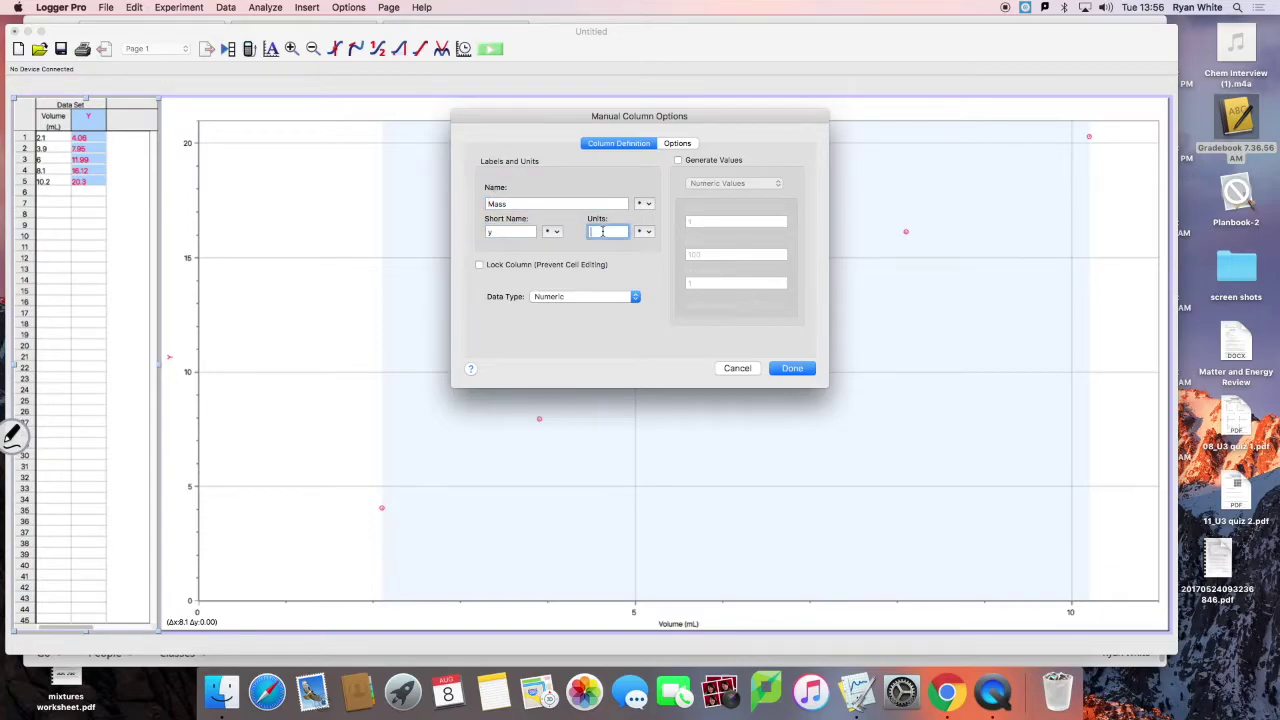
{"action": "type", "text": "grm"}
{"action": "type", "text": "ms"}
{"action": "left_click", "coordinate": [490, 232]}
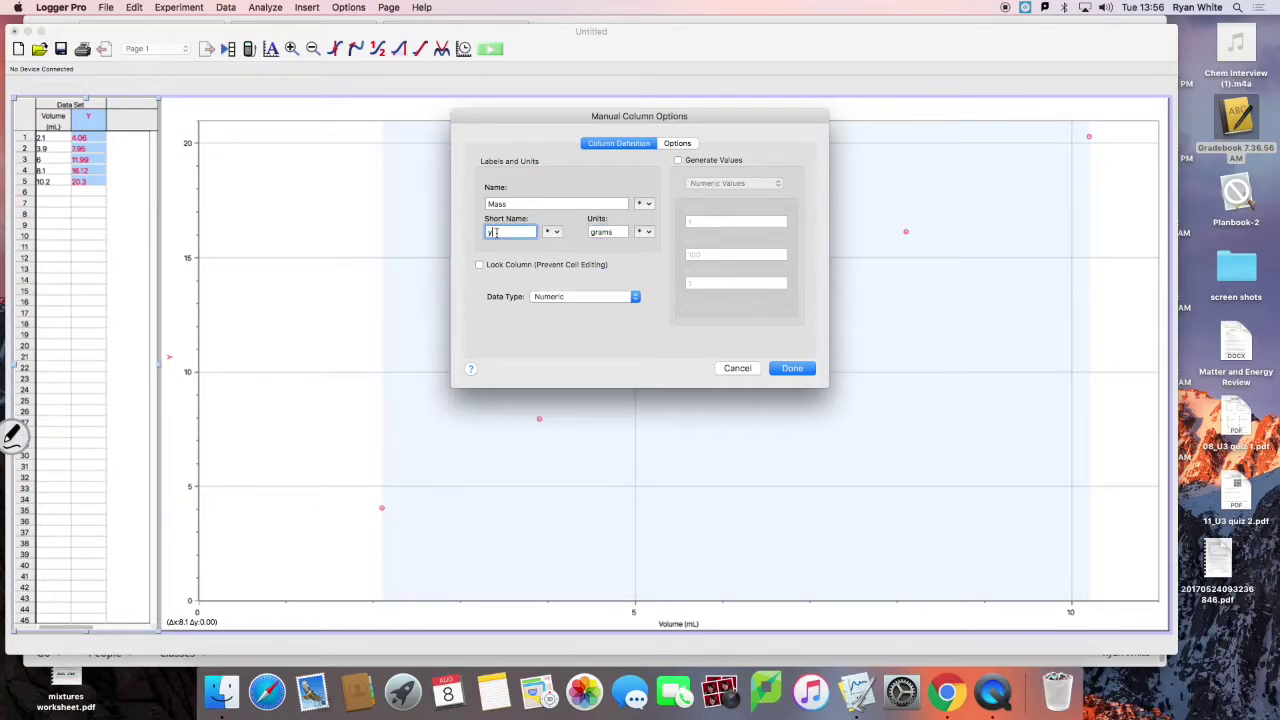
{"action": "type", "text": "mass"}
{"action": "left_click", "coordinate": [792, 368]}
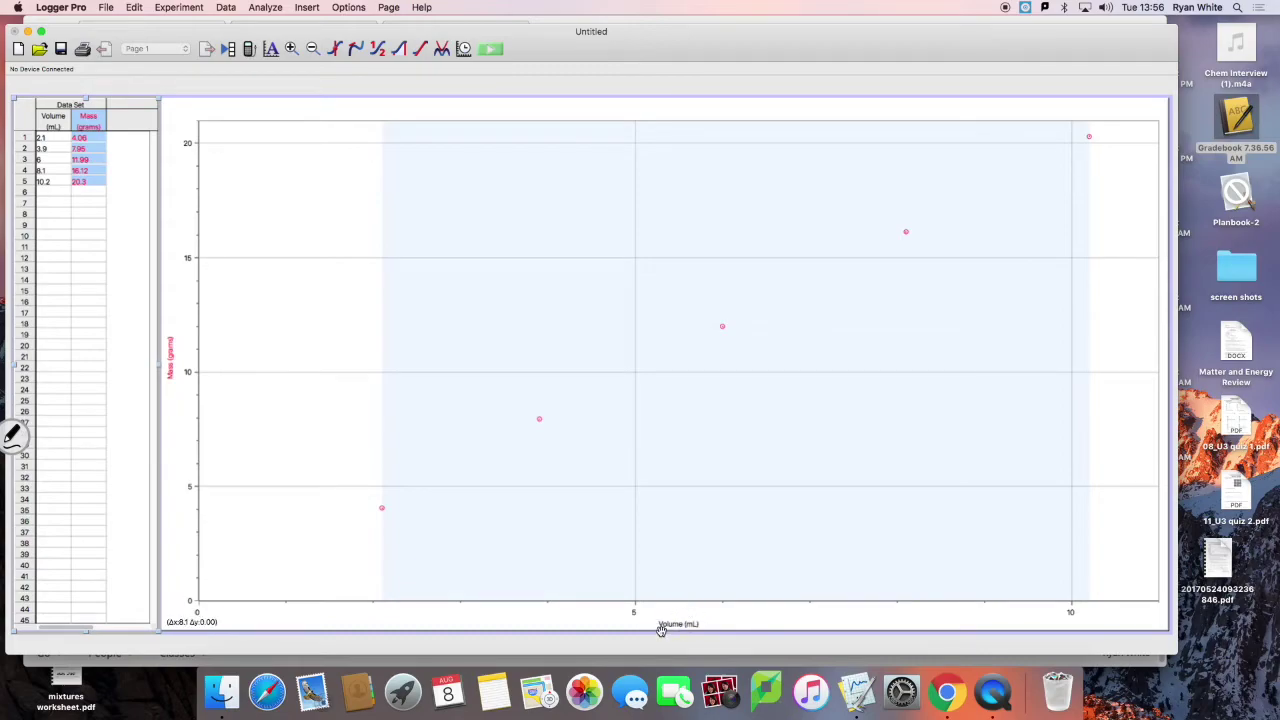
Step: Add a linear fit to the data and drag its statistics box down and right
{"action": "left_click", "coordinate": [364, 546]}
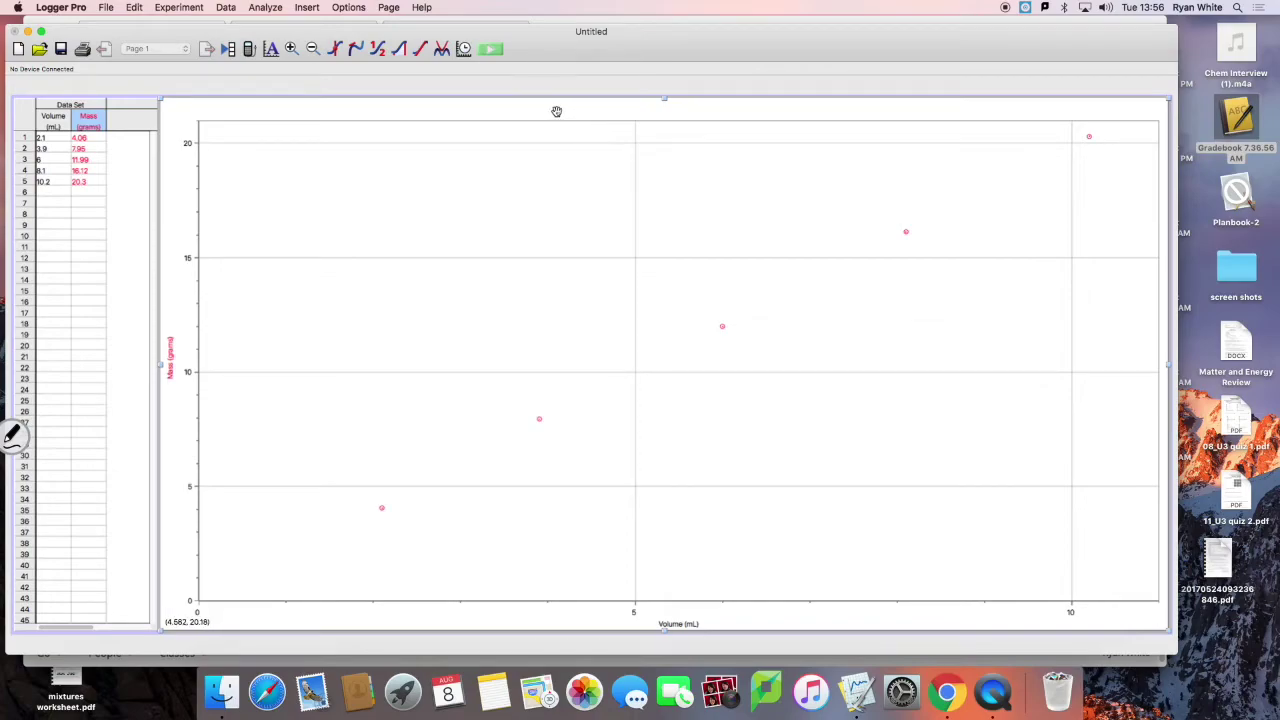
{"action": "left_click", "coordinate": [421, 50]}
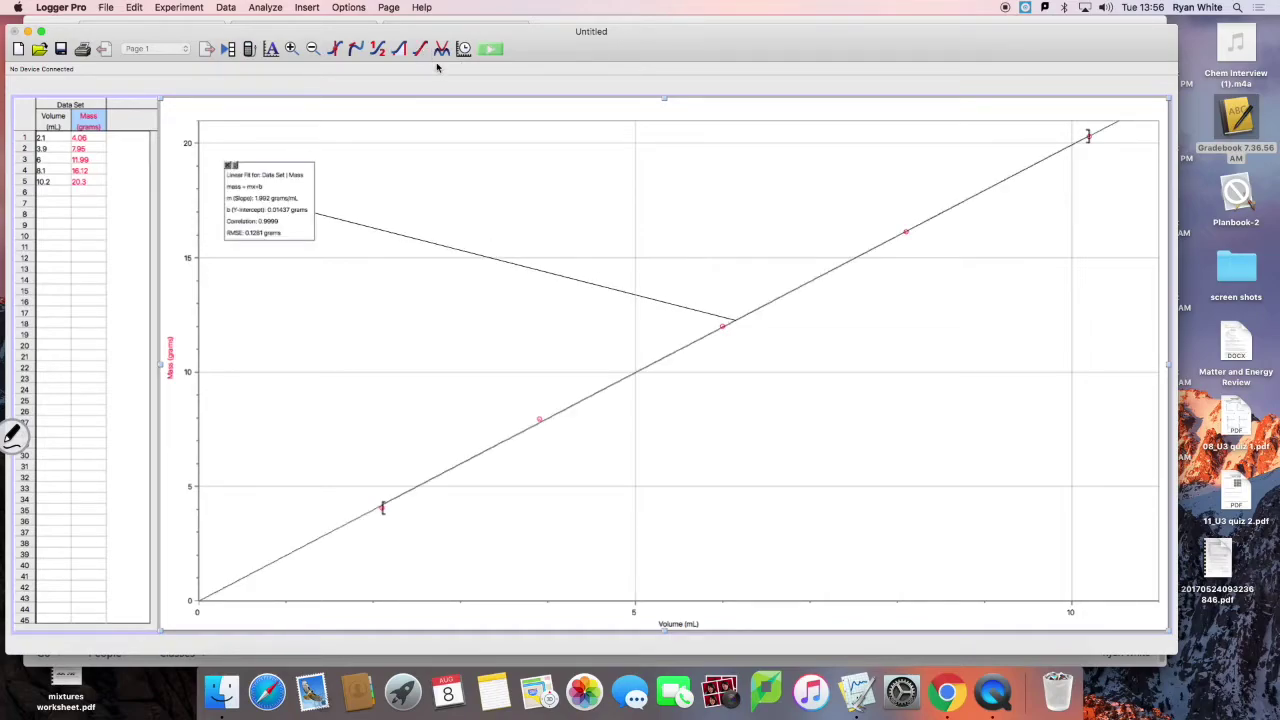
{"action": "left_click_drag", "start_coordinate": [272, 188], "coordinate": [359, 201]}
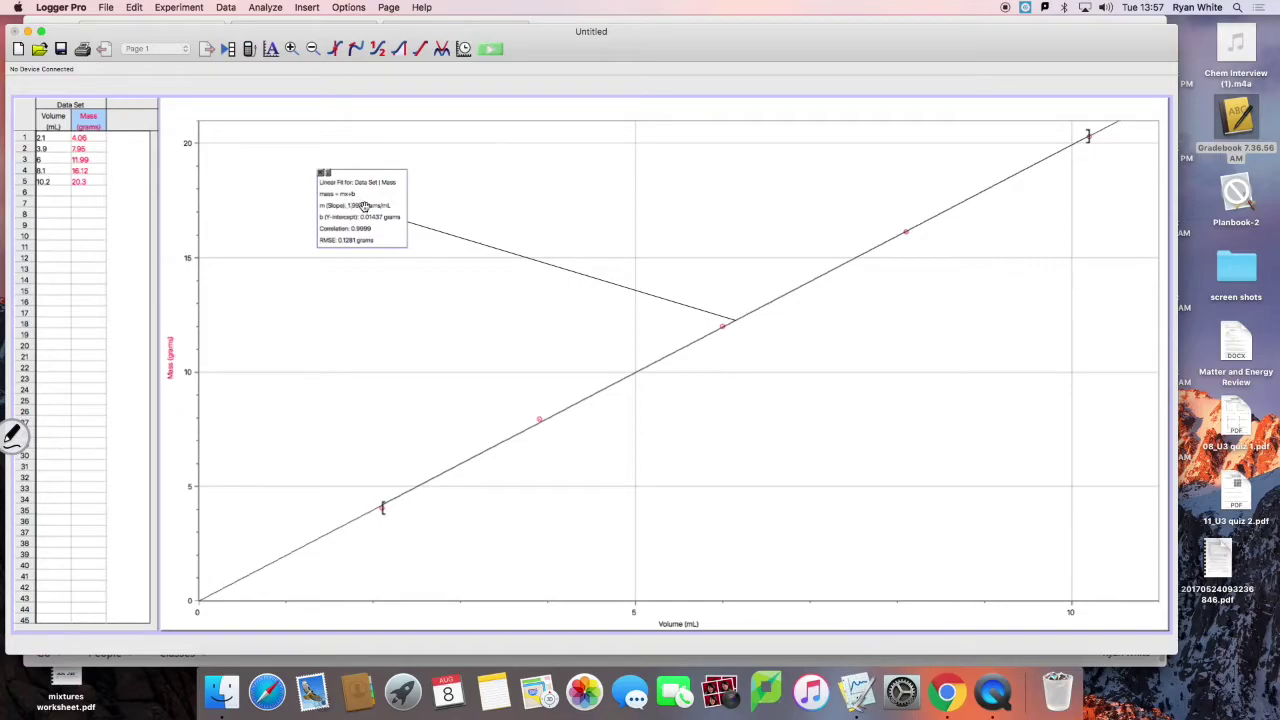
Step: Set the linear fit box font to 28 point and move the box toward the top-left
{"action": "double_click", "coordinate": [361, 206]}
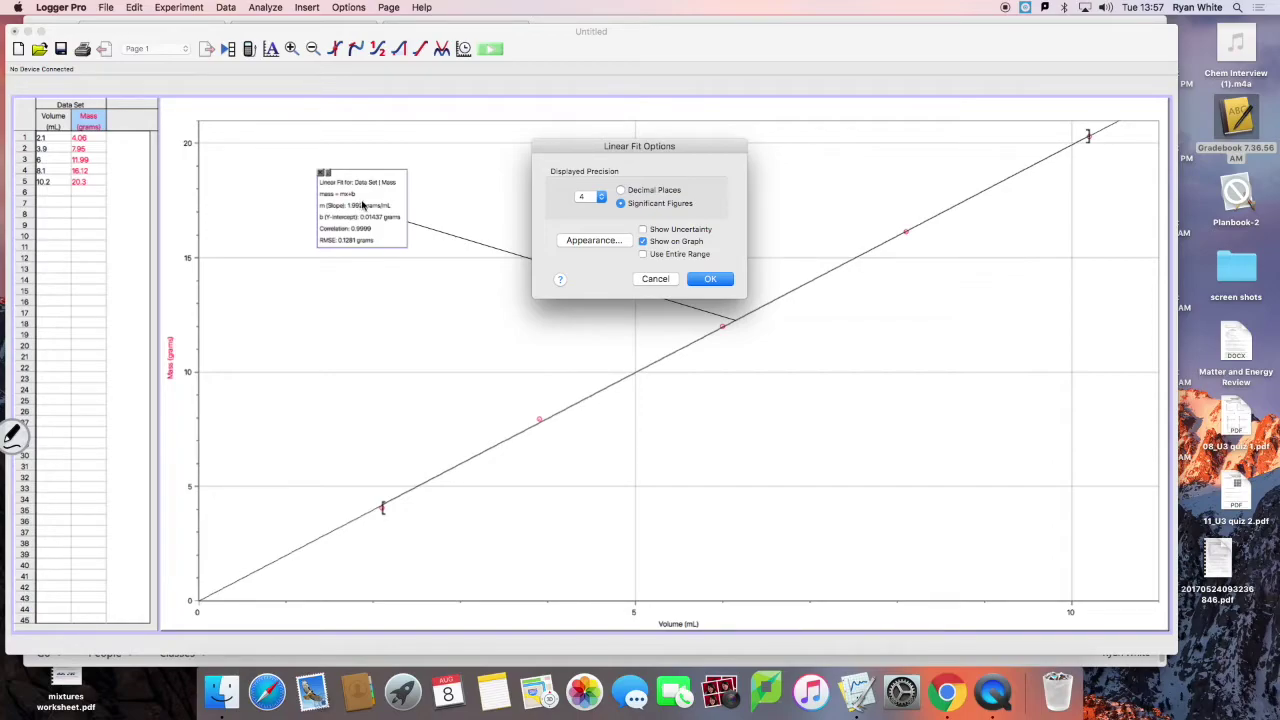
{"action": "left_click", "coordinate": [590, 242]}
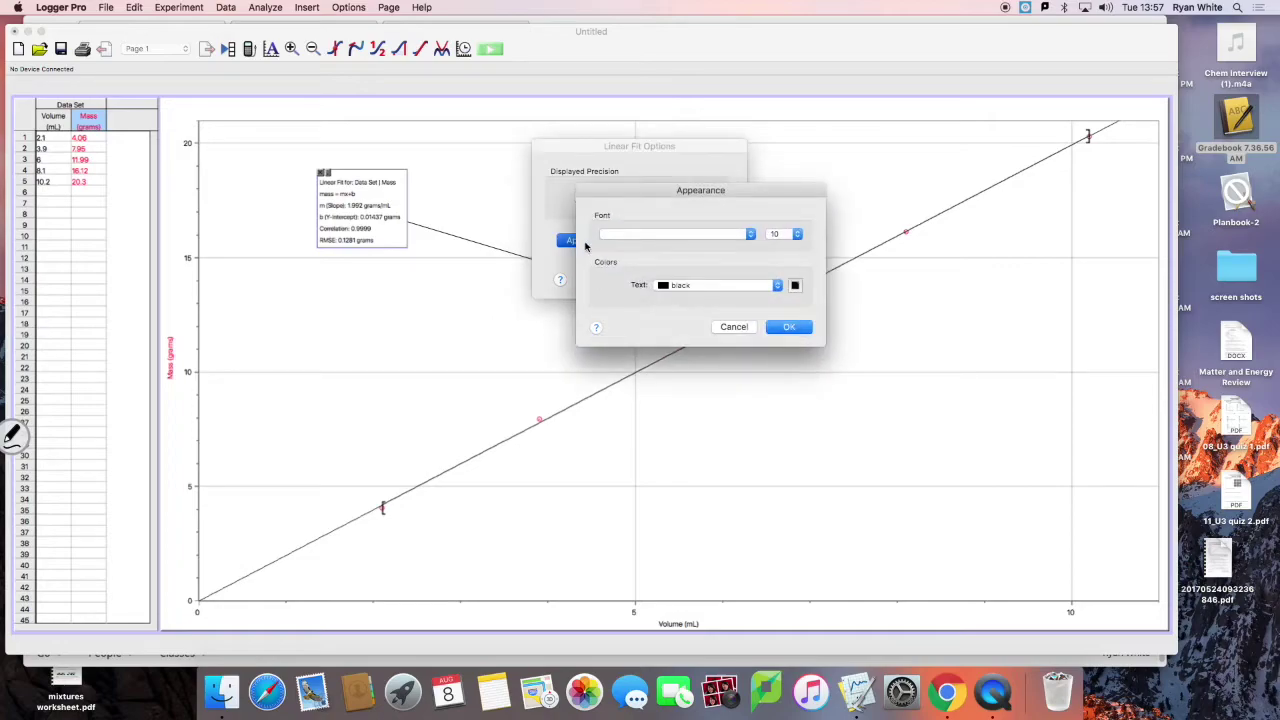
{"action": "left_click", "coordinate": [797, 235]}
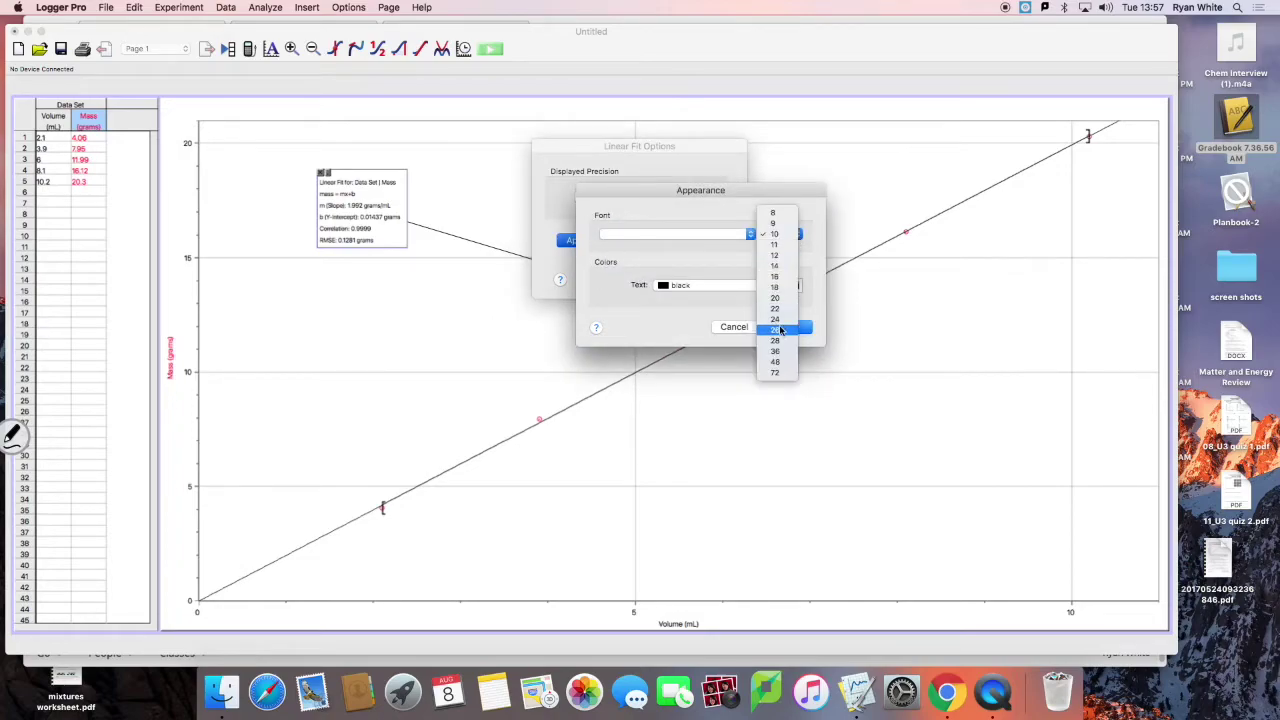
{"action": "left_click", "coordinate": [776, 340]}
{"action": "left_click", "coordinate": [788, 328]}
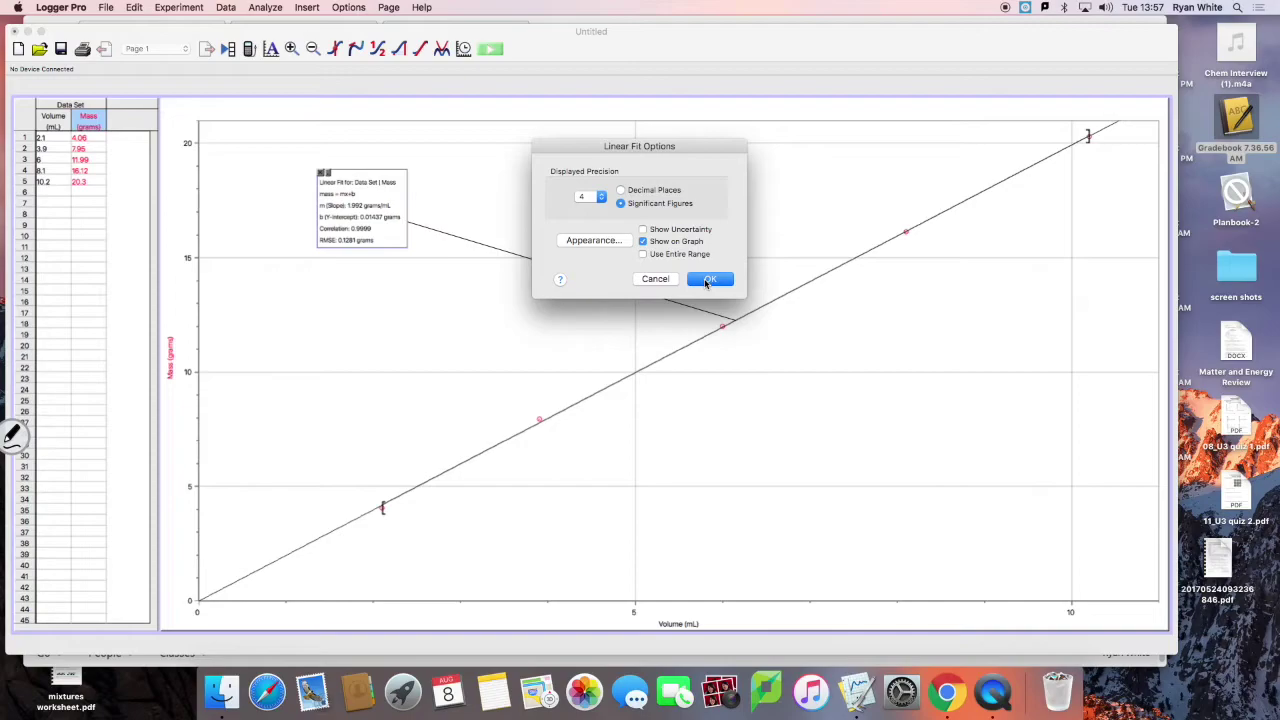
{"action": "left_click", "coordinate": [706, 284]}
{"action": "left_click_drag", "start_coordinate": [440, 222], "coordinate": [399, 242]}
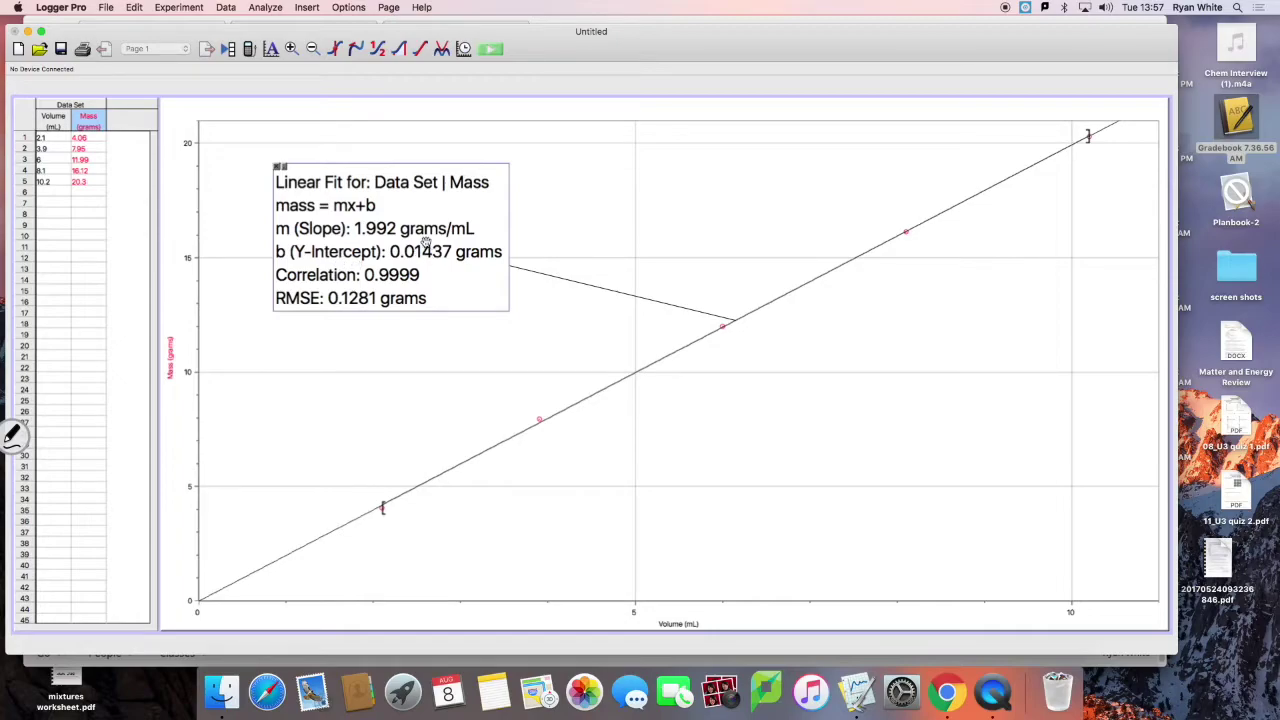
{"action": "left_click_drag", "start_coordinate": [376, 221], "coordinate": [473, 190]}
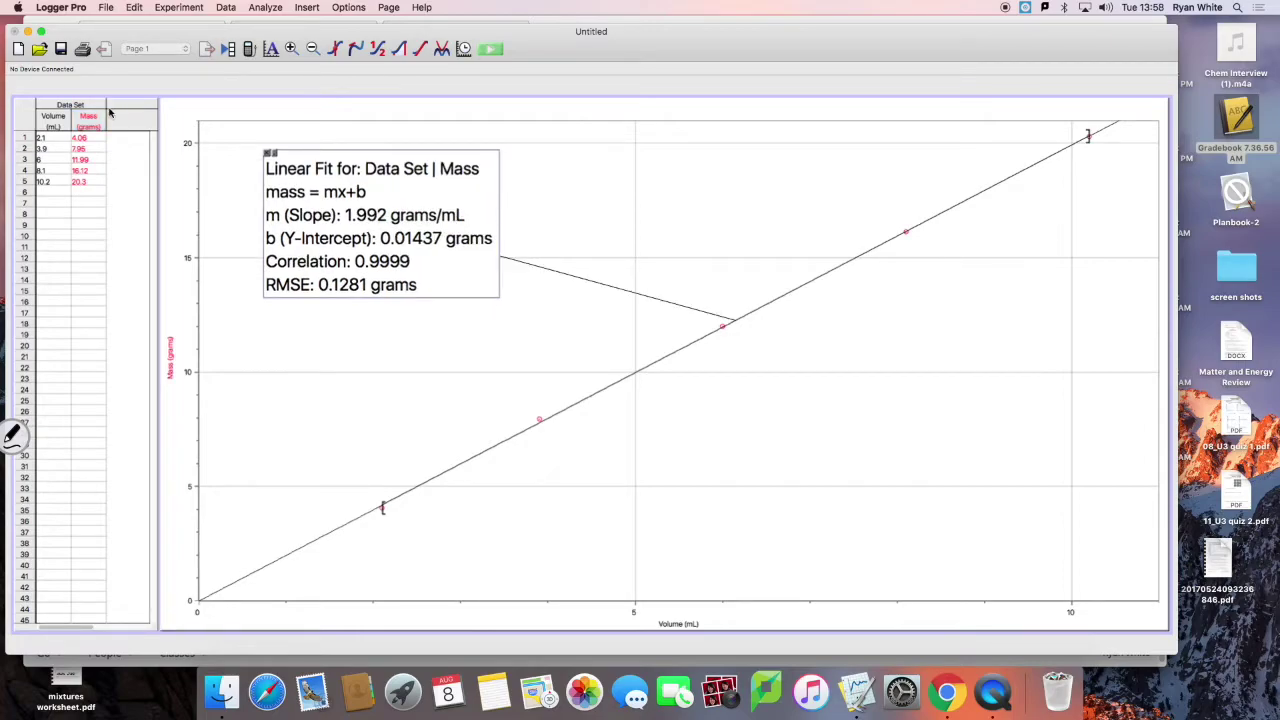
Step: Turn on fixed-value error bars for the Volume column with a ±0.5 mL constant
{"action": "double_click", "coordinate": [56, 122]}
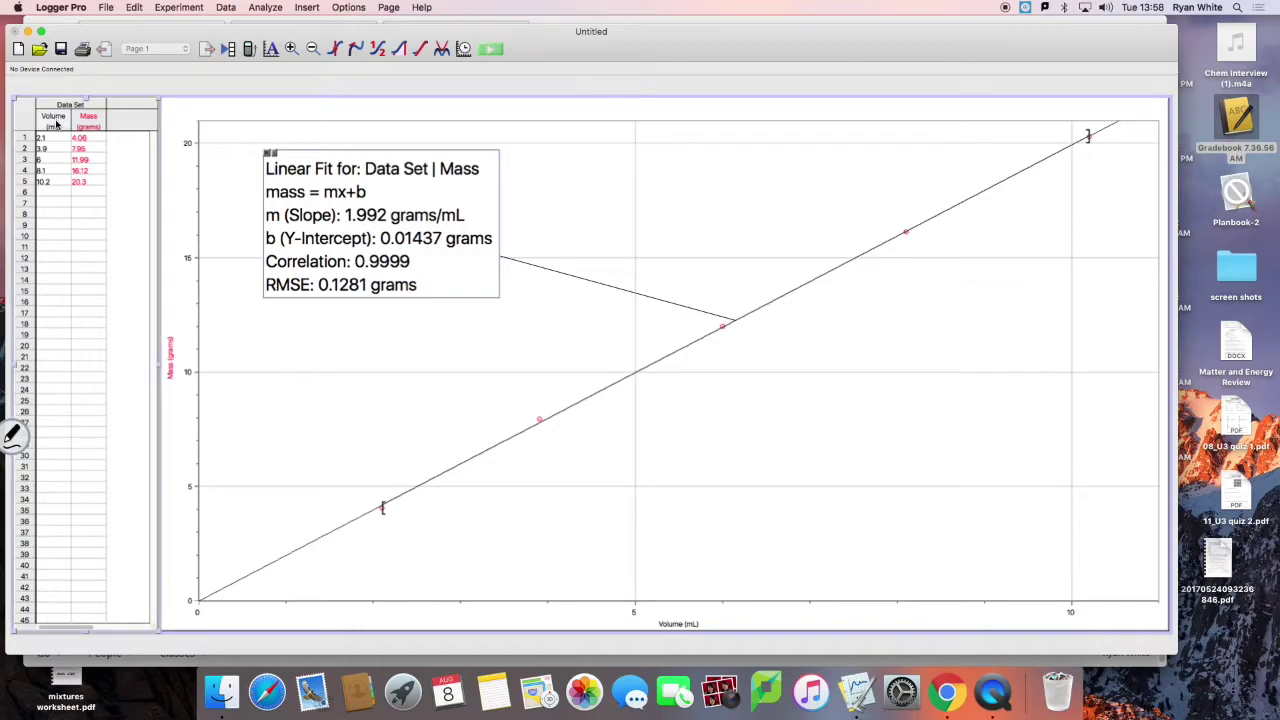
{"action": "left_click", "coordinate": [678, 144]}
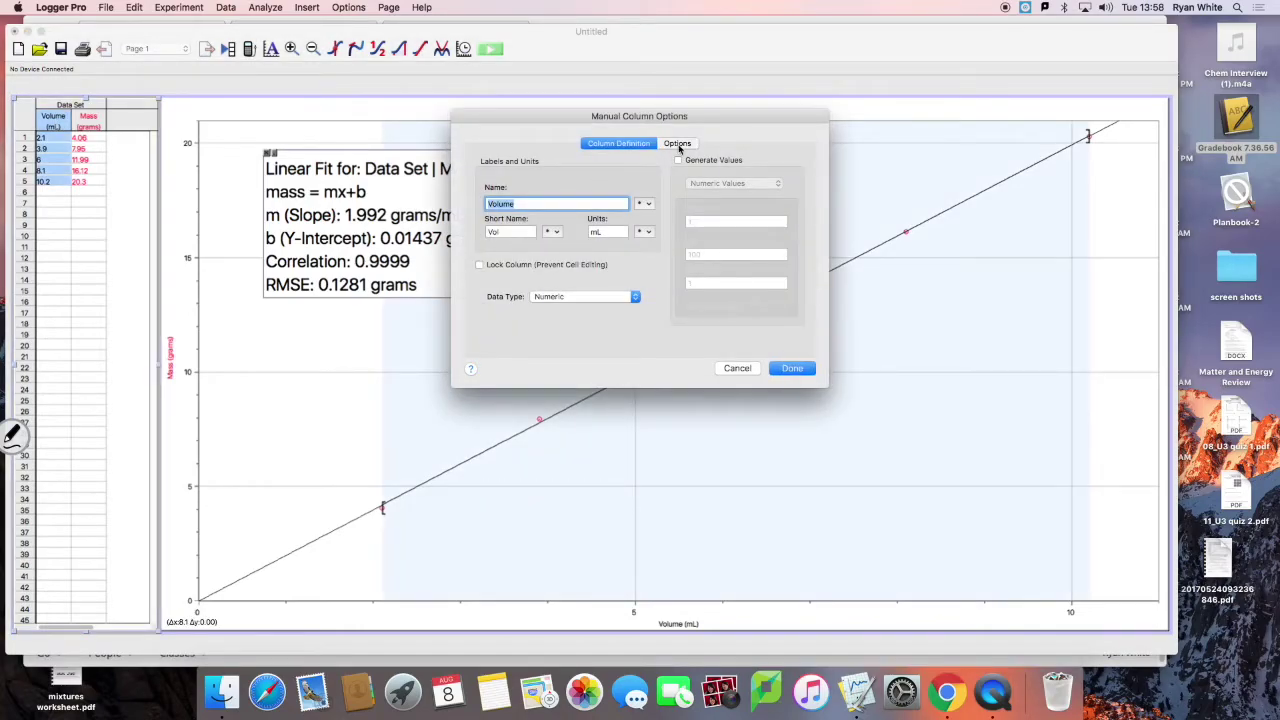
{"action": "left_click", "coordinate": [636, 254]}
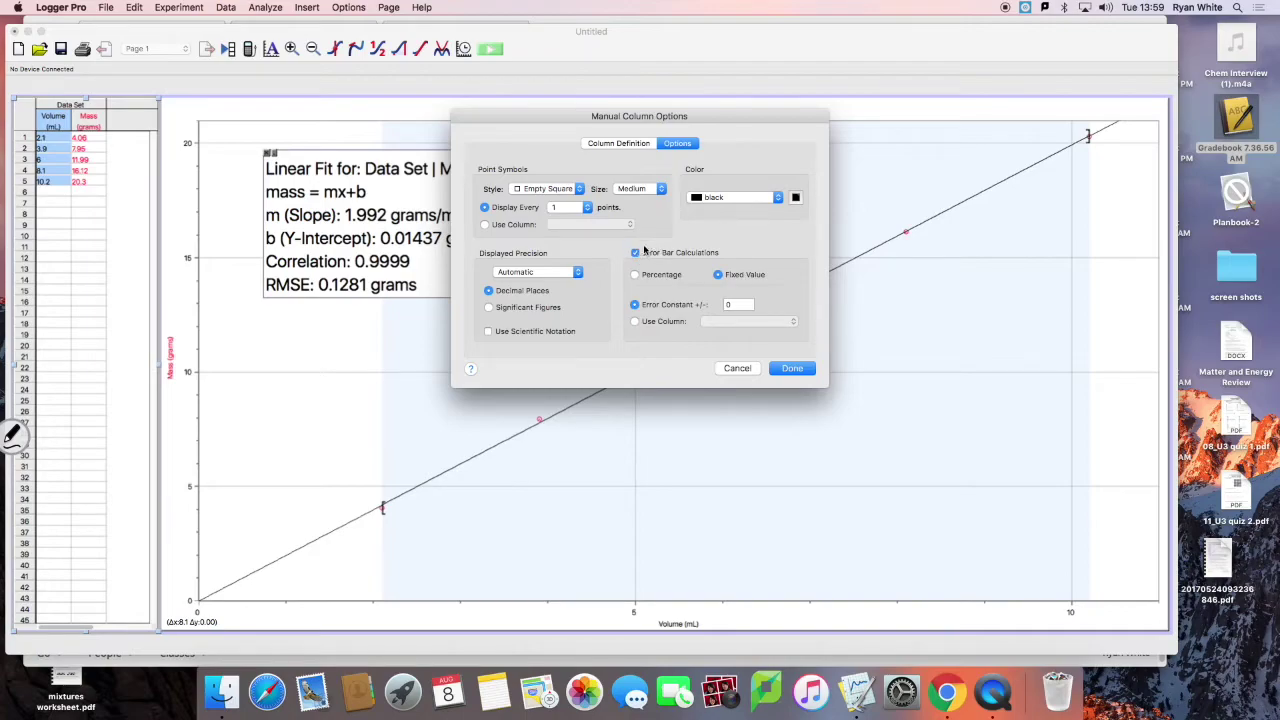
{"action": "left_click", "coordinate": [736, 305]}
{"action": "key", "text": "BackSpace"}
{"action": "left_click", "coordinate": [791, 369]}
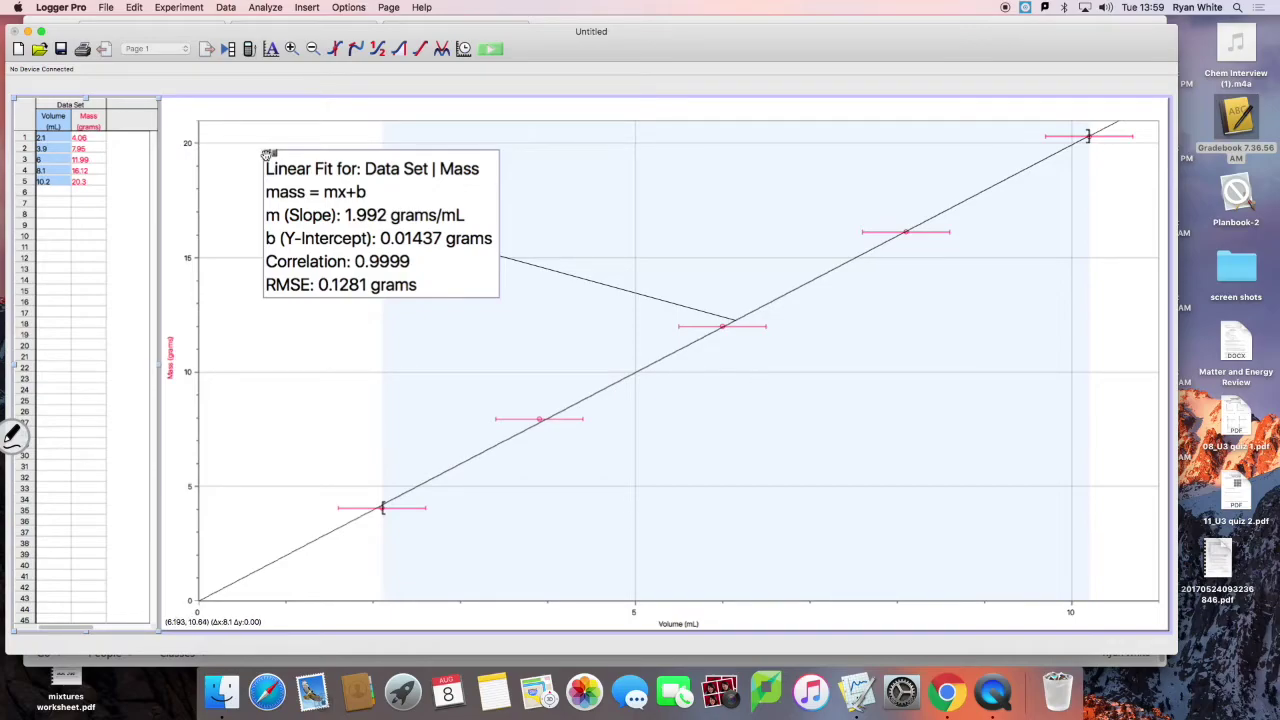
Step: Enable fixed-value error bars for the Mass column at ±0.05 grams
{"action": "double_click", "coordinate": [90, 121]}
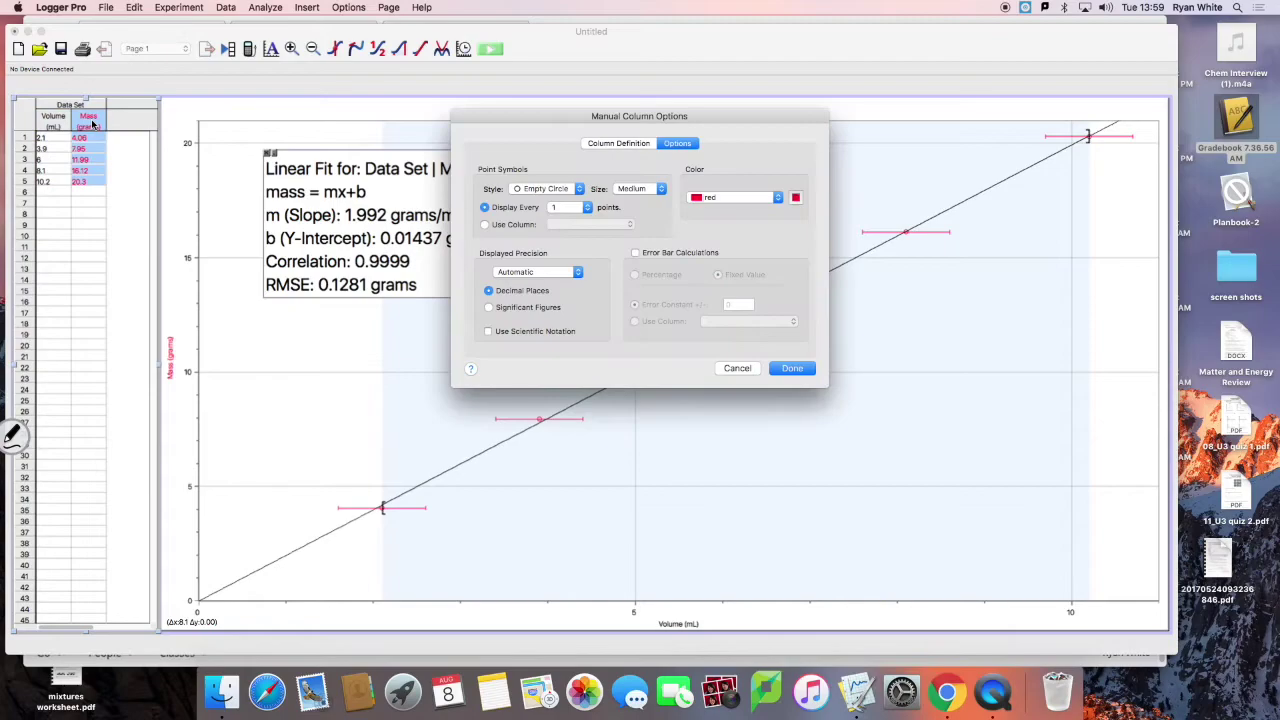
{"action": "left_click", "coordinate": [636, 255]}
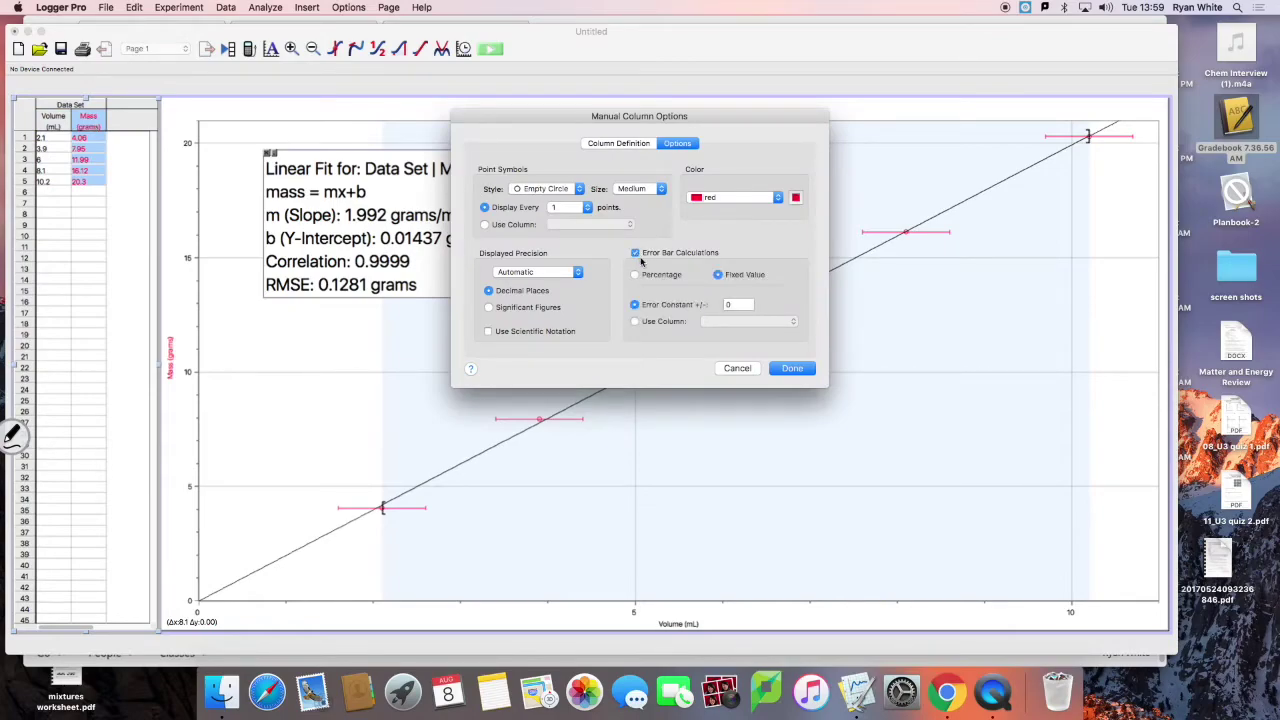
{"action": "left_click", "coordinate": [733, 305]}
{"action": "left_click", "coordinate": [790, 368]}
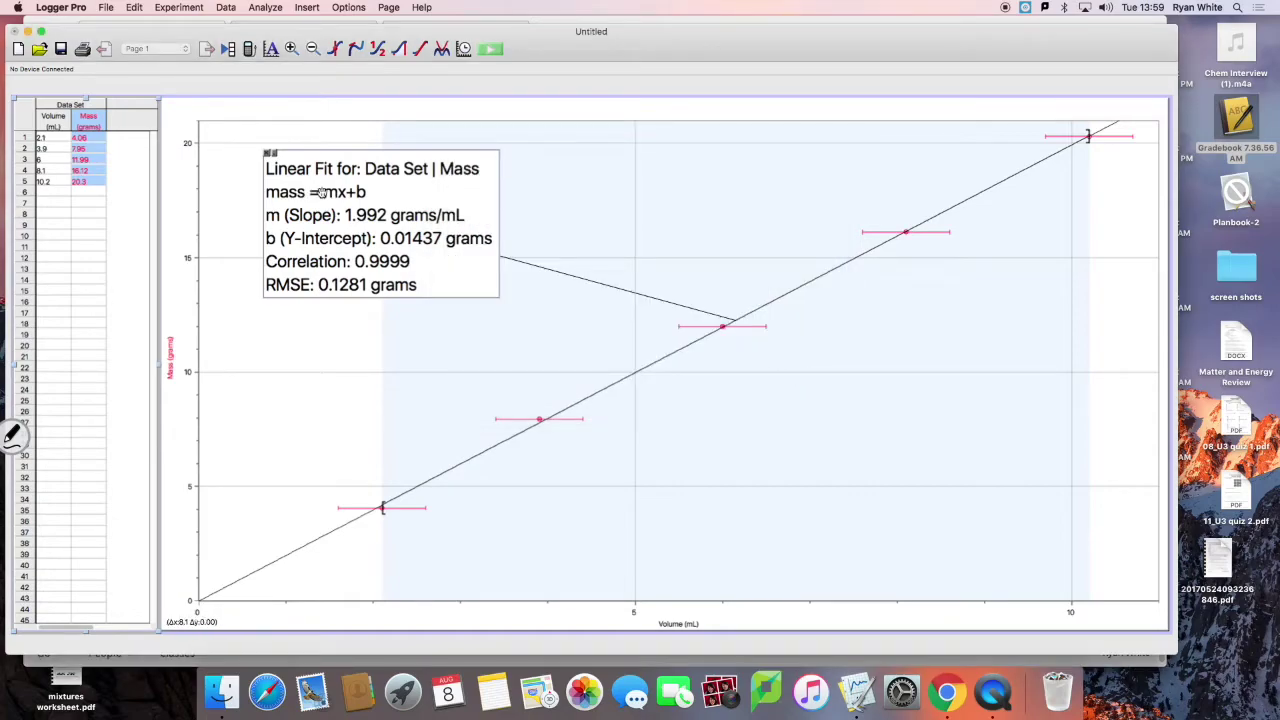
{"action": "double_click", "coordinate": [90, 122]}
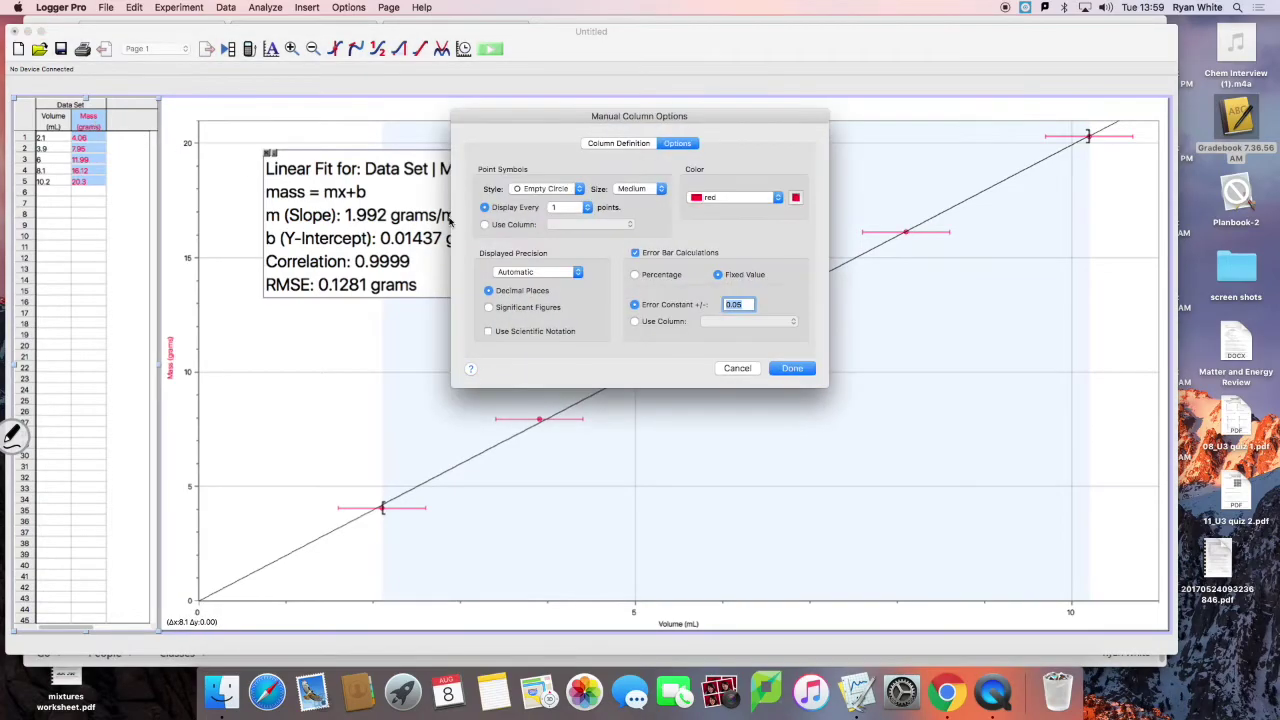
{"action": "left_click", "coordinate": [638, 305]}
{"action": "left_click", "coordinate": [791, 370]}
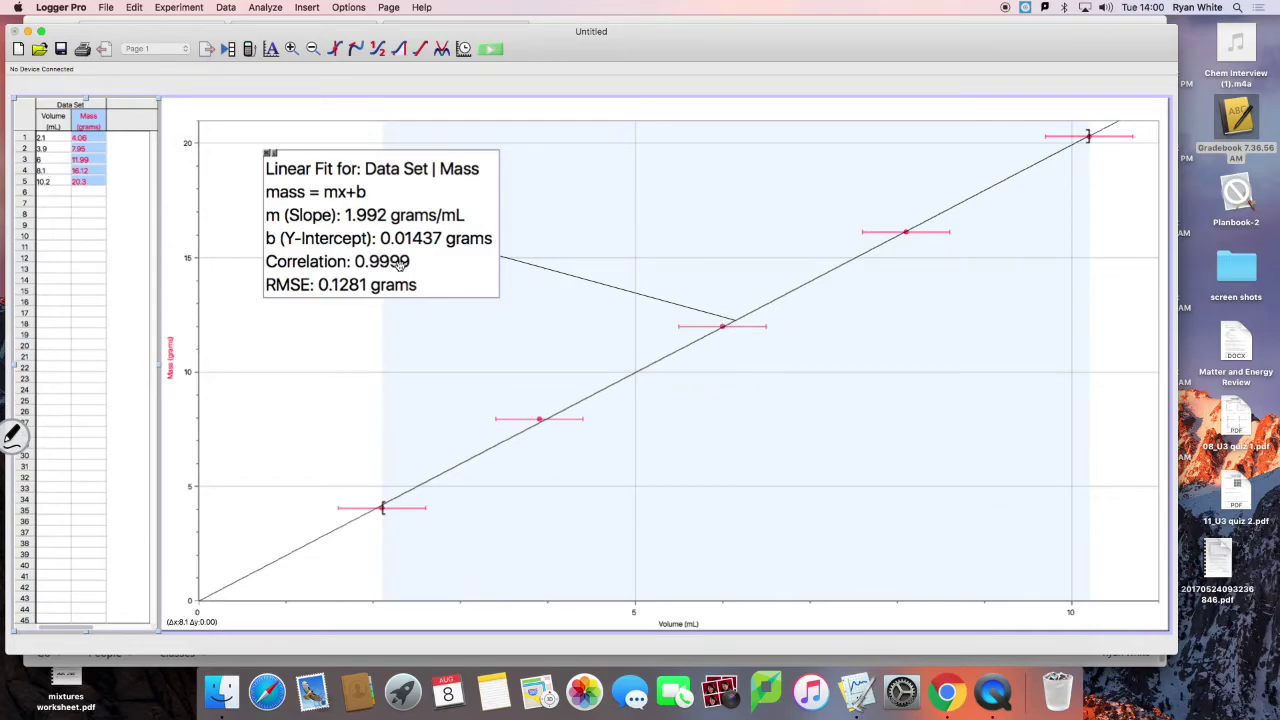
Step: Zoom in on the 6 mL point's error bars, then autoscale to show all five points
{"action": "left_click", "coordinate": [291, 48]}
{"action": "left_click", "coordinate": [291, 48]}
{"action": "left_click", "coordinate": [291, 48]}
{"action": "left_click", "coordinate": [291, 48]}
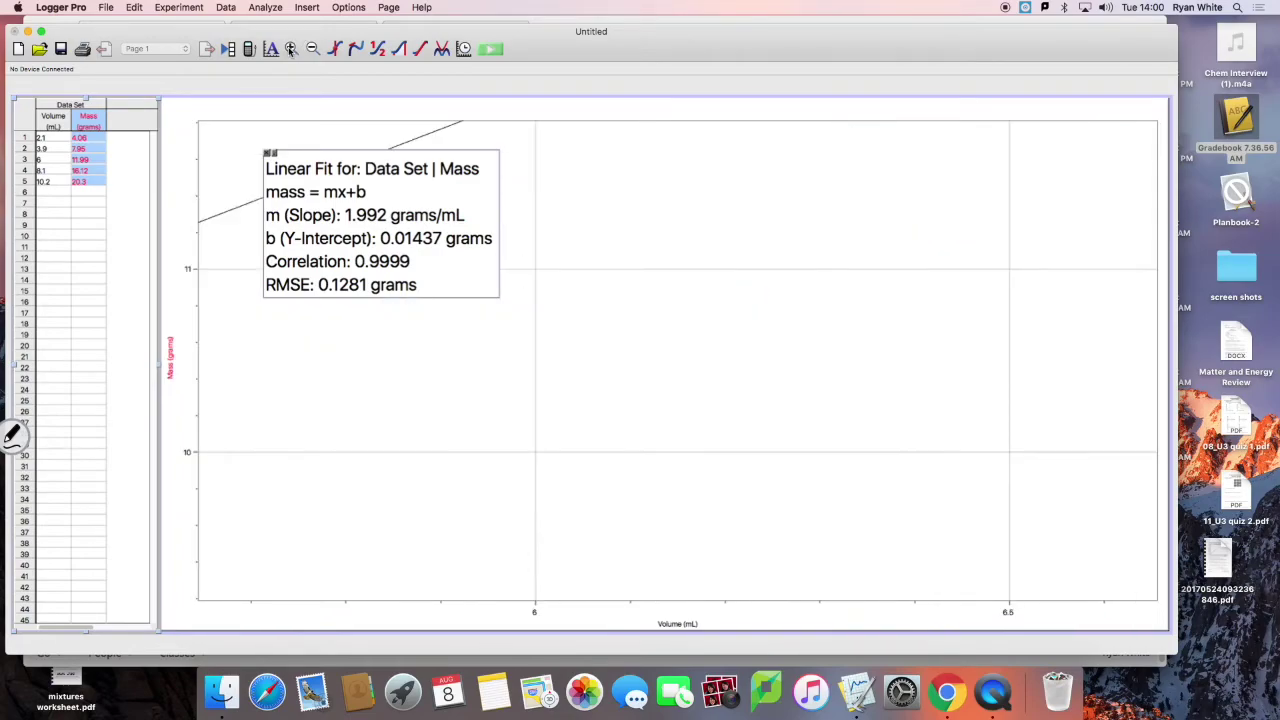
{"action": "left_click_drag", "start_coordinate": [632, 206], "coordinate": [645, 271]}
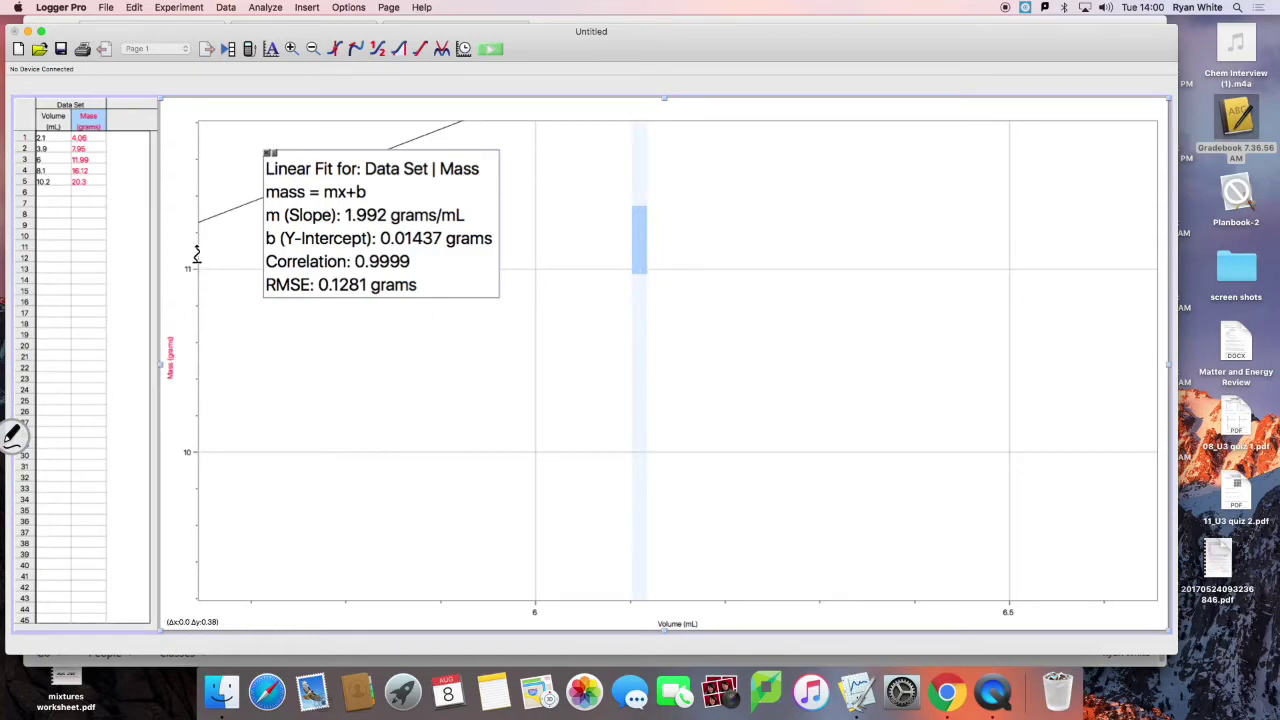
{"action": "left_click_drag", "start_coordinate": [191, 263], "coordinate": [199, 372]}
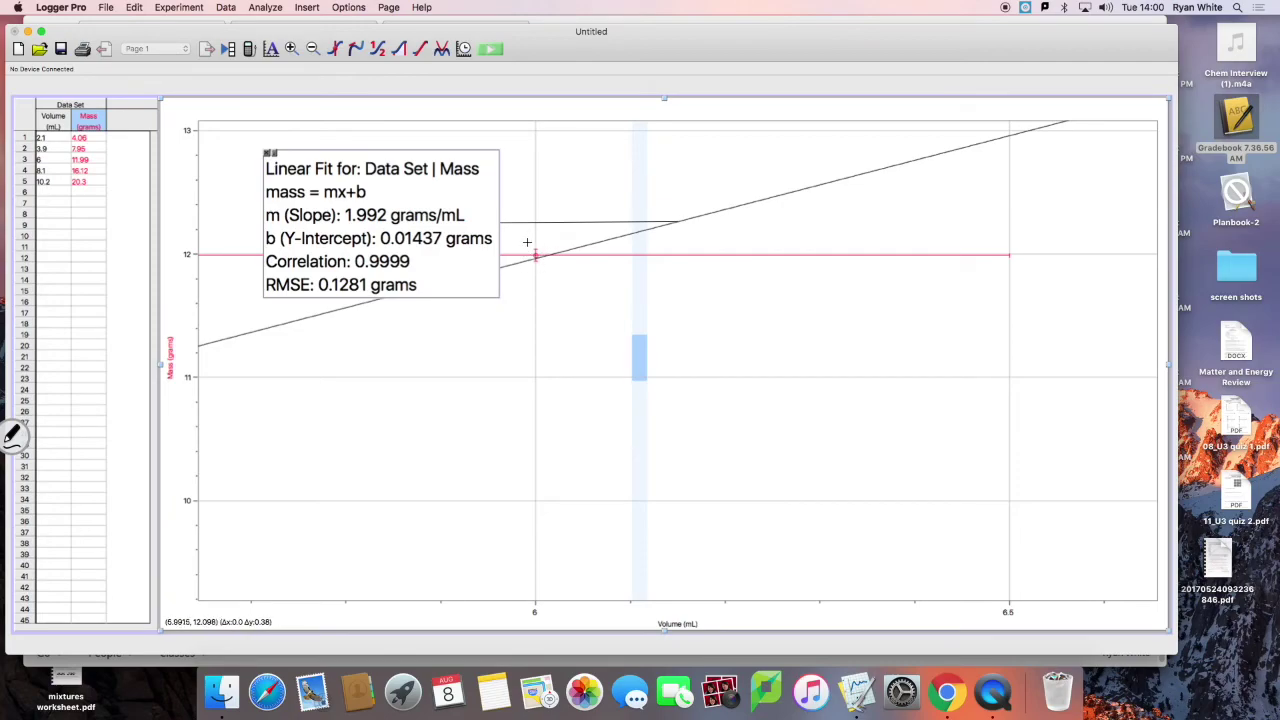
{"action": "left_click", "coordinate": [270, 47]}
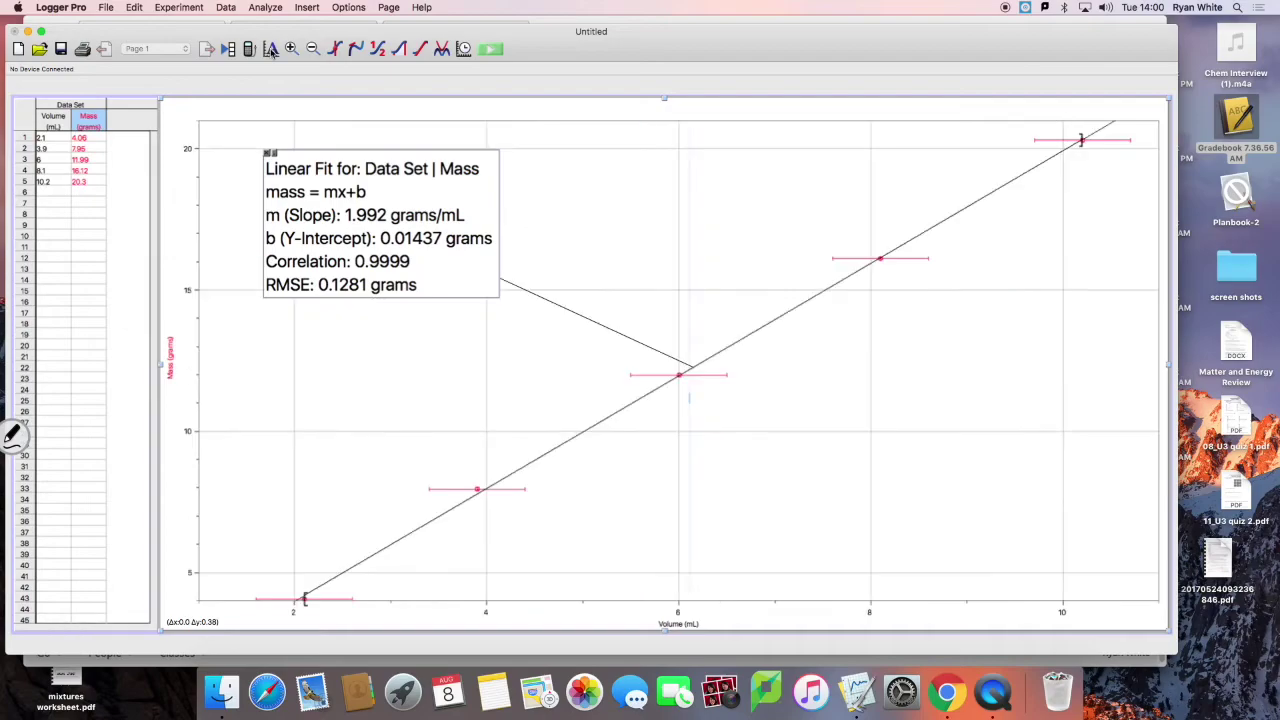
{"action": "left_click_drag", "start_coordinate": [383, 160], "coordinate": [360, 167]}
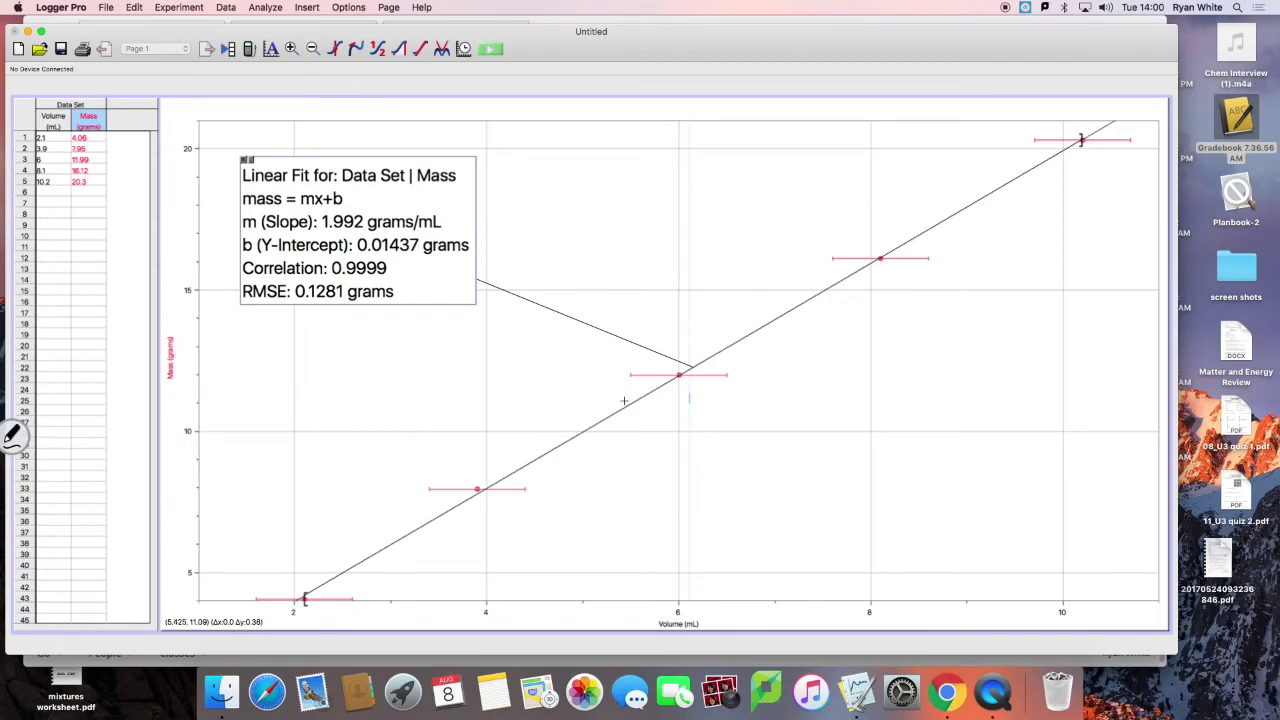
Step: Change the Mass column's error constant to 0.05 grams
{"action": "double_click", "coordinate": [98, 122]}
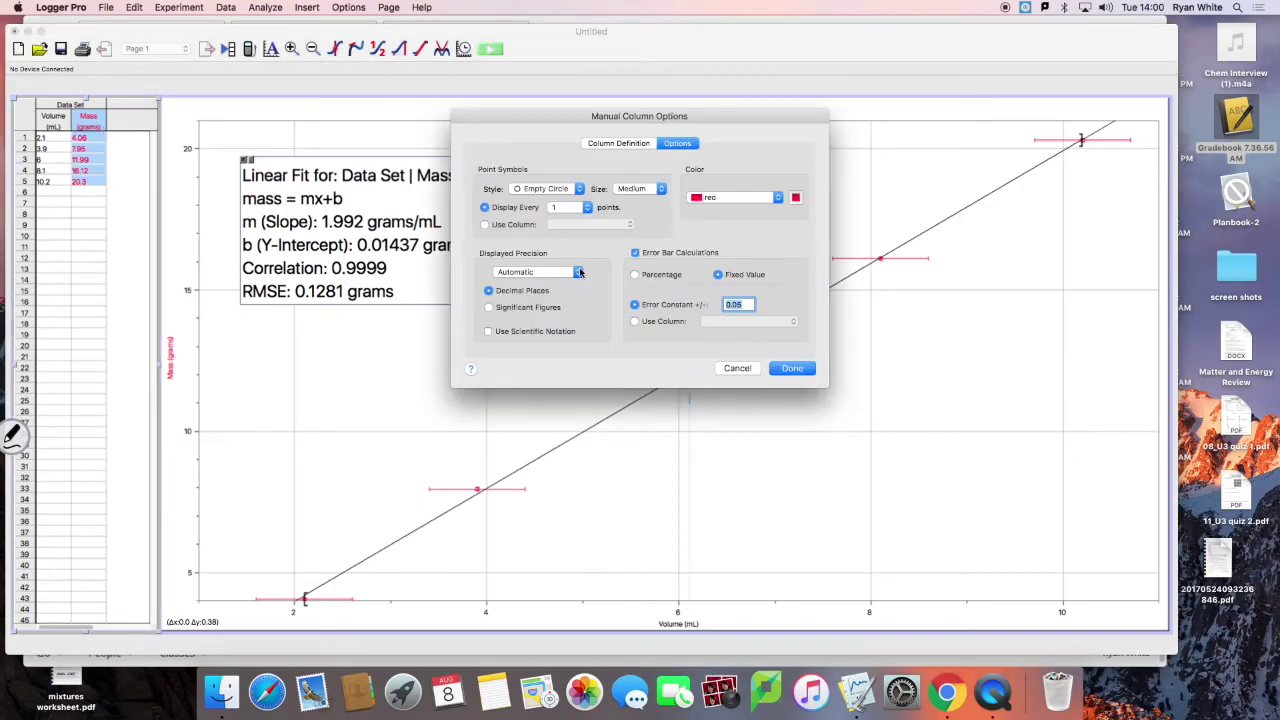
{"action": "left_click", "coordinate": [738, 305]}
{"action": "type", "text": "5"}
{"action": "left_click", "coordinate": [792, 369]}
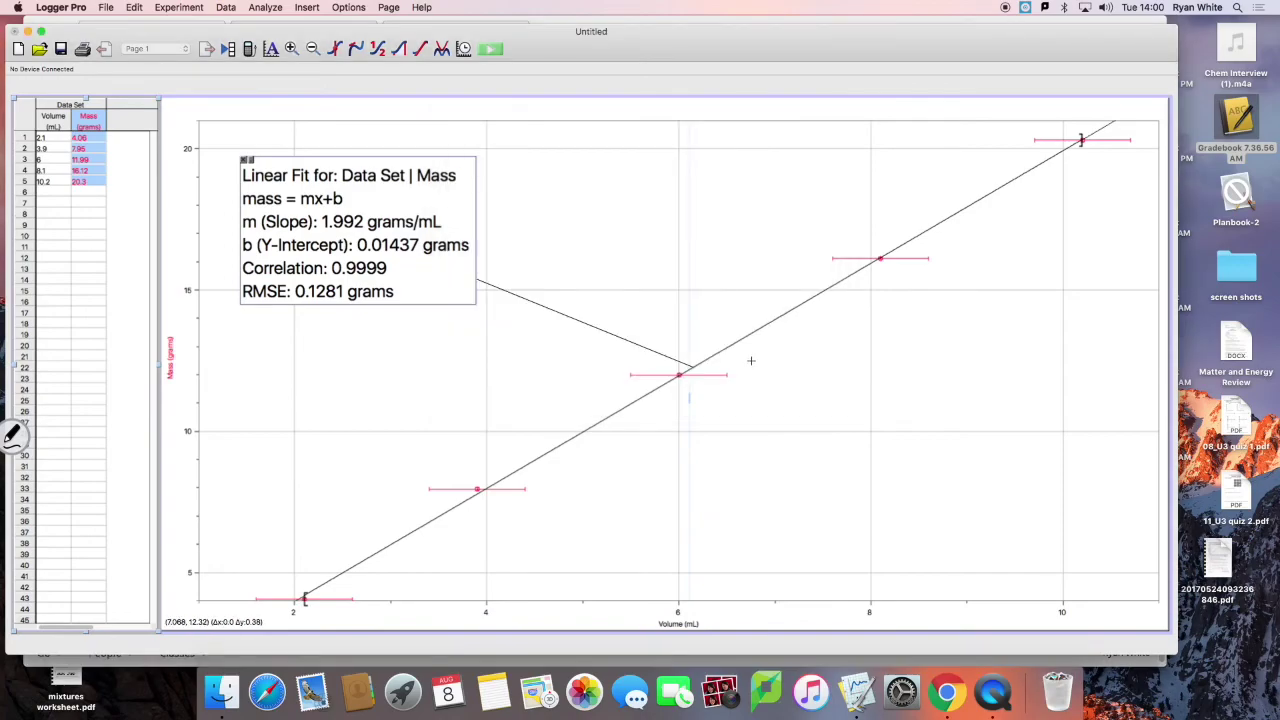